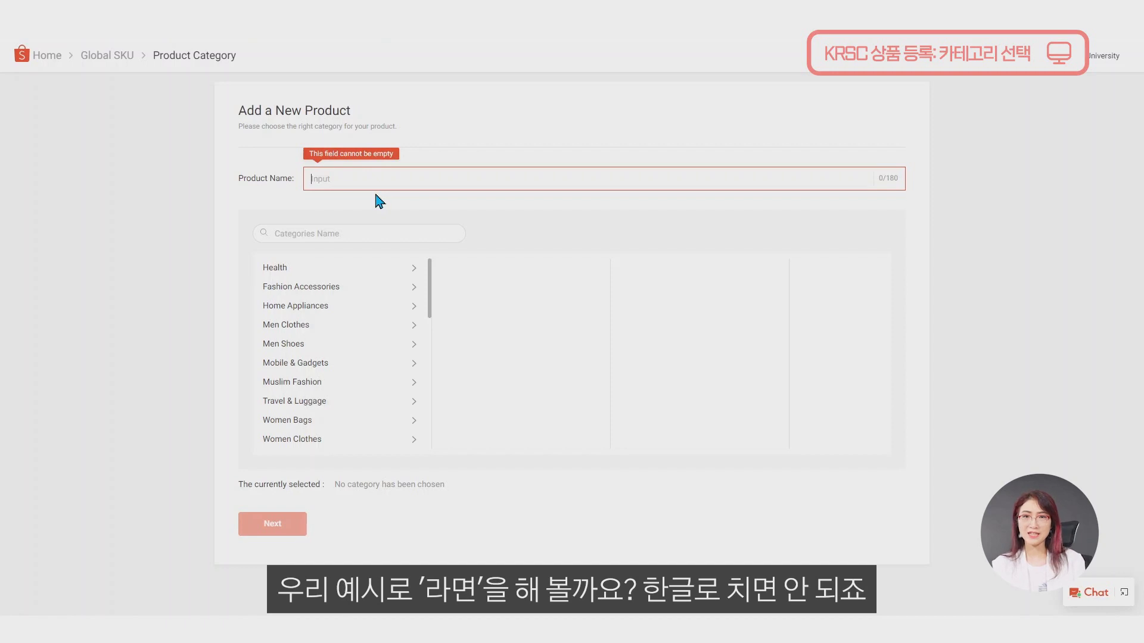
Name the new product "noodles made in korea", choose the recommended category Food & Beverages > Convenience / Ready-to-eat > Instant Noodles, and continue.
{"action": "type", "text": "noodles"}
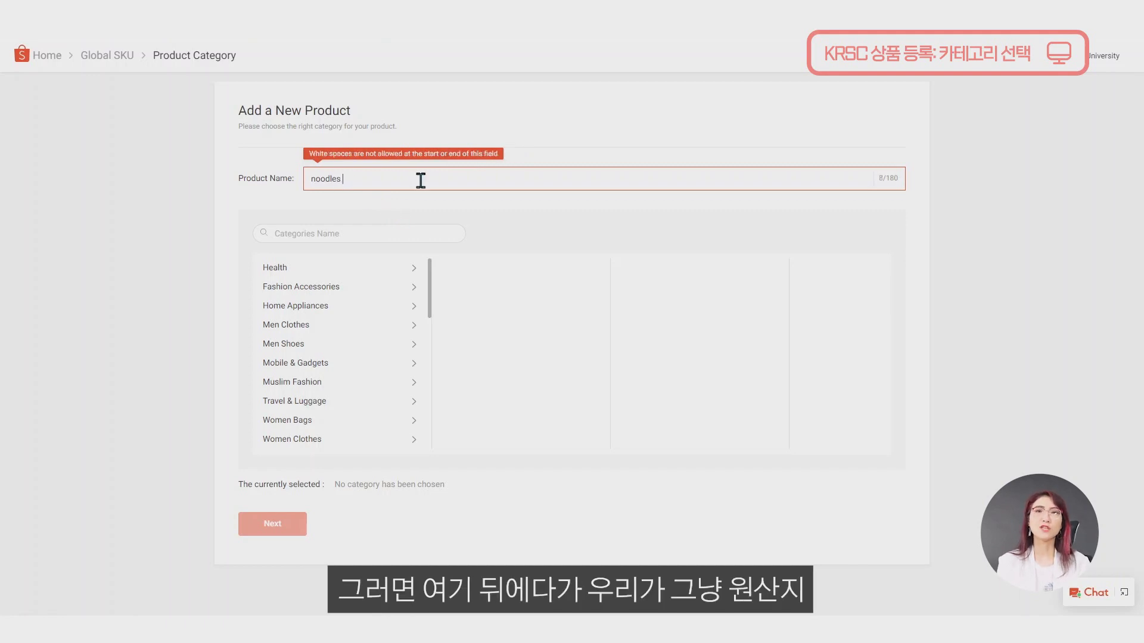
{"action": "type", "text": " made in korea"}
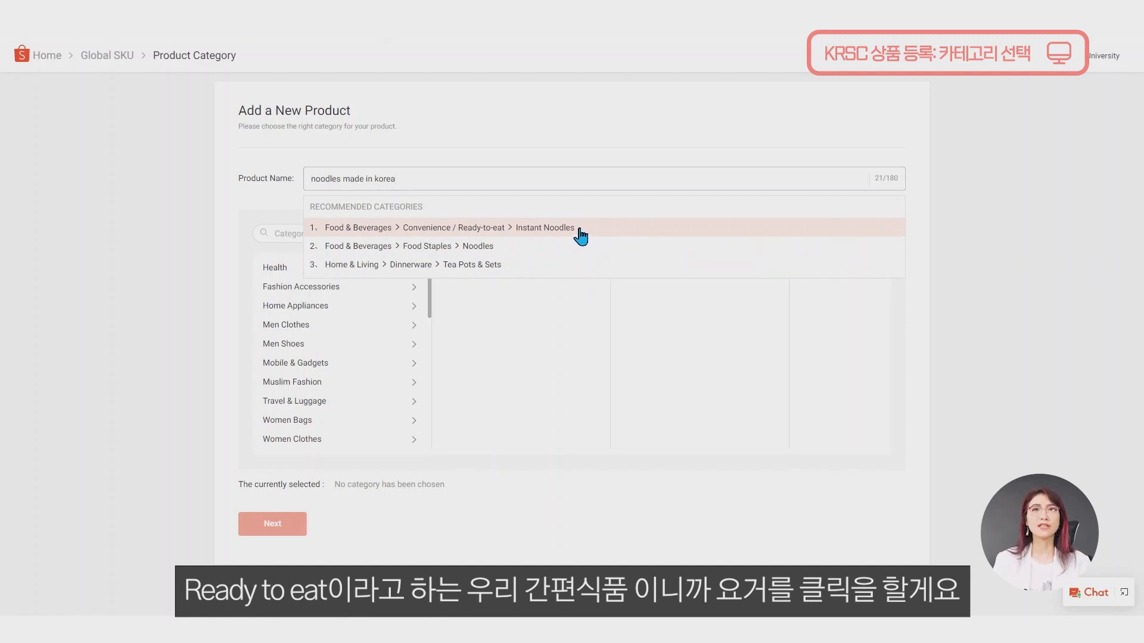
{"action": "left_click", "coordinate": [580, 233]}
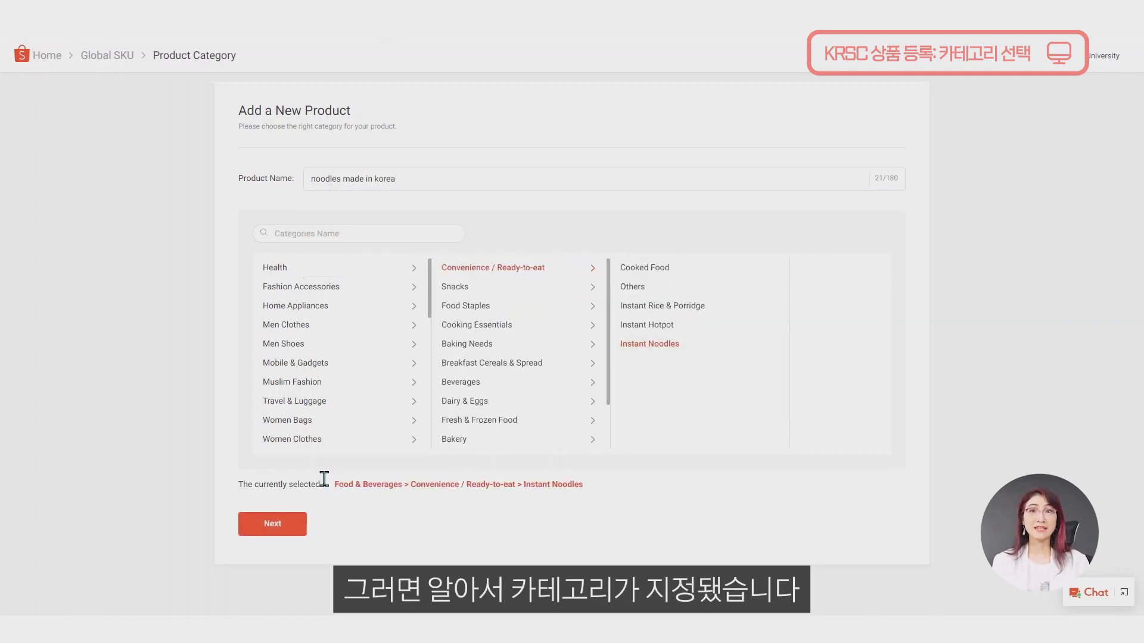
{"action": "left_click", "coordinate": [273, 525]}
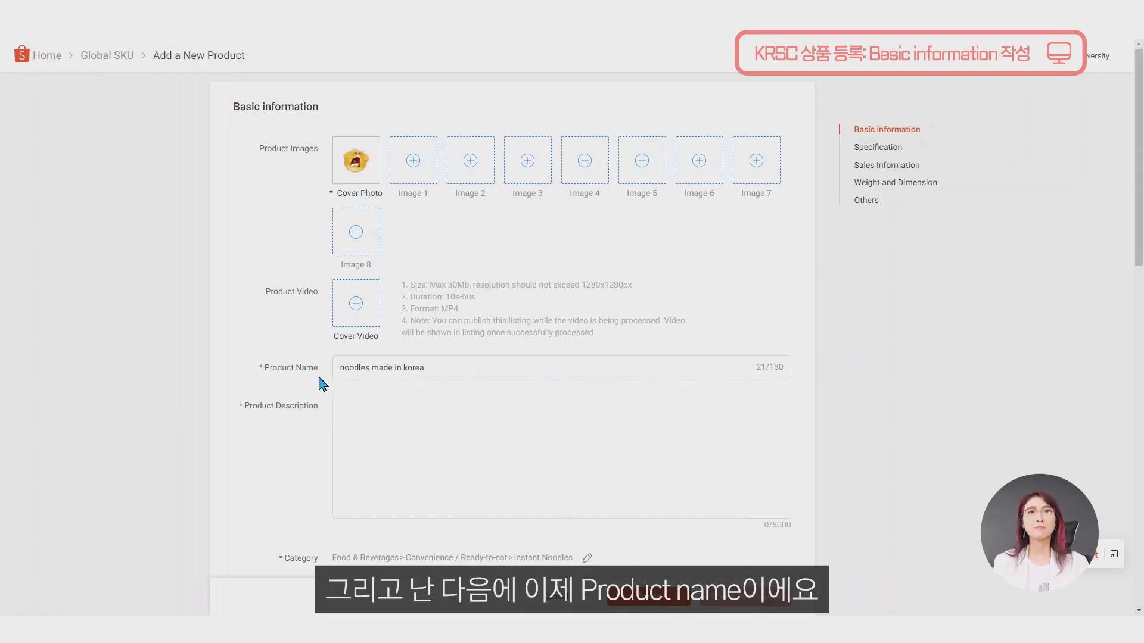
Insert "브랜드명 + 상품명 +" in front of the existing text in the product name.
{"action": "left_click_drag", "start_coordinate": [426, 368], "coordinate": [325, 373]}
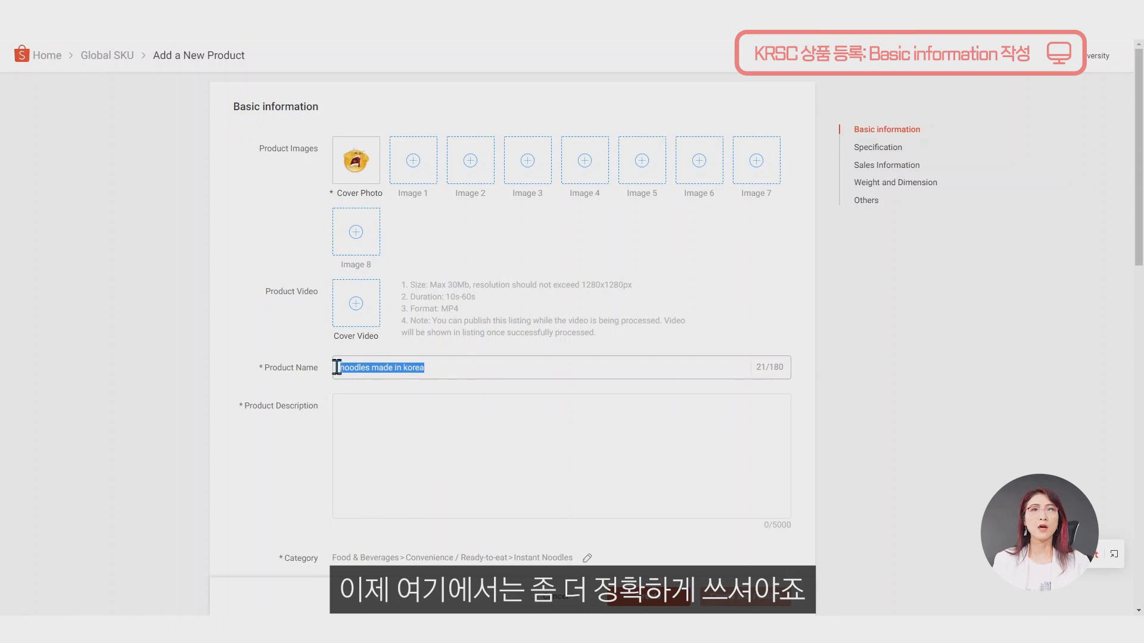
{"action": "left_click", "coordinate": [340, 367]}
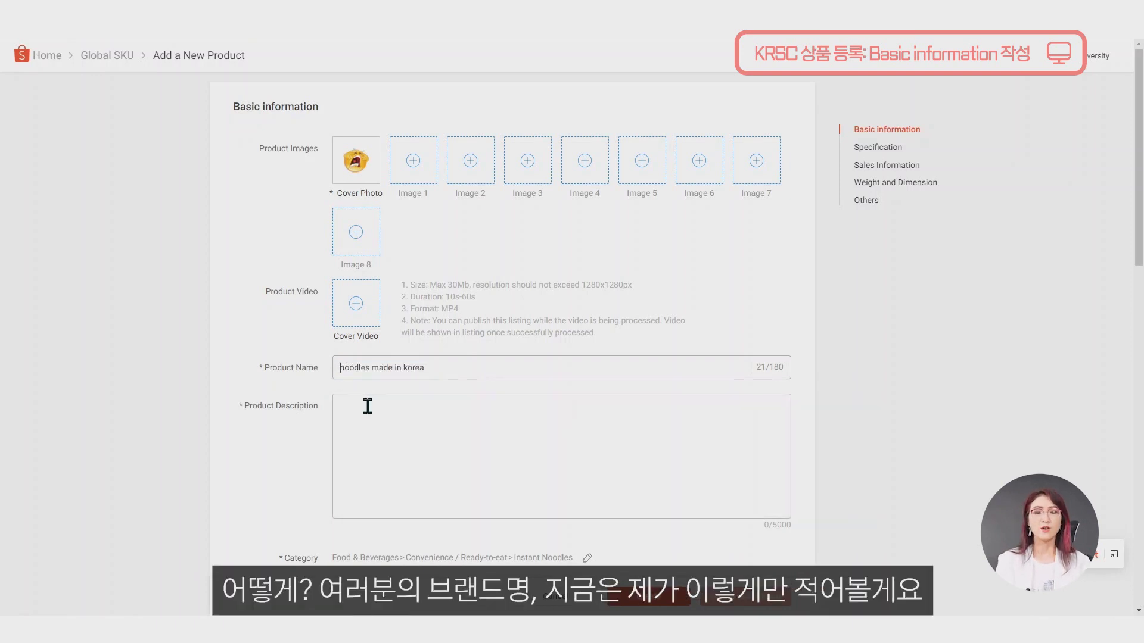
{"action": "type", "text": "qnf"}
{"action": "key", "text": "BackSpace"}
{"action": "key", "text": "BackSpace"}
{"action": "key", "text": "BackSpace"}
{"action": "type", "text": "불"}
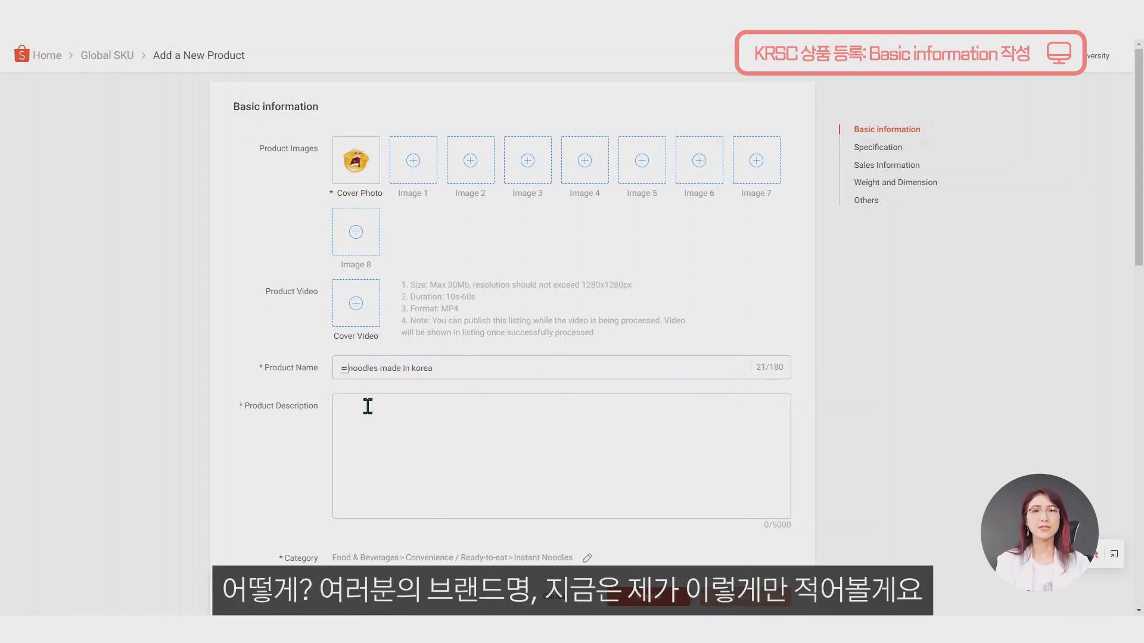
{"action": "type", "text": "랜드명 +"}
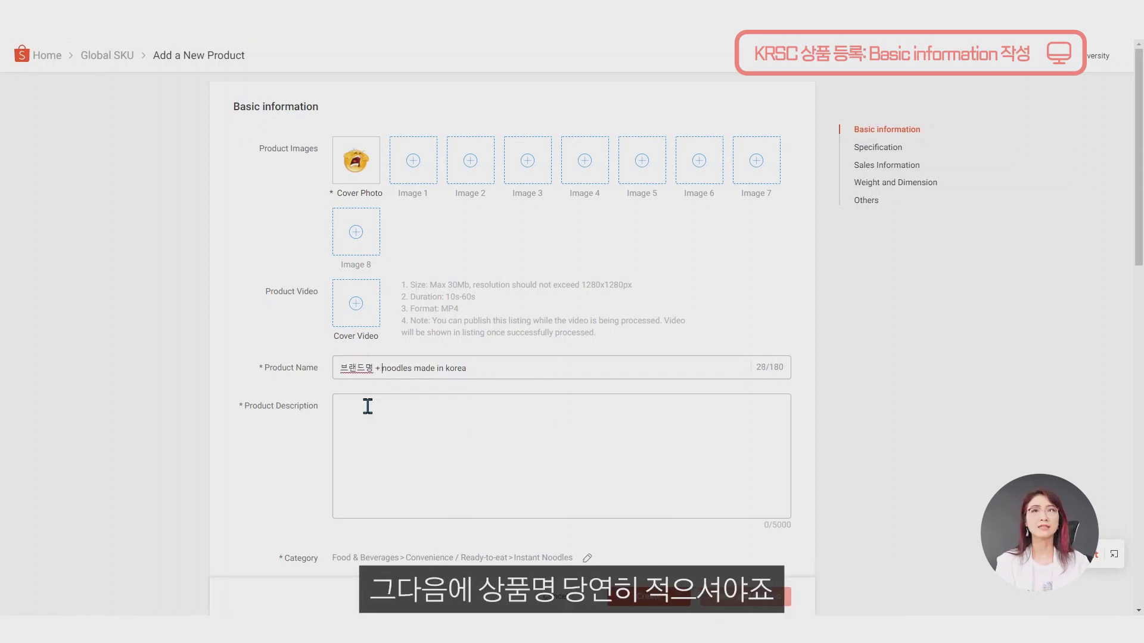
{"action": "type", "text": " 상프"}
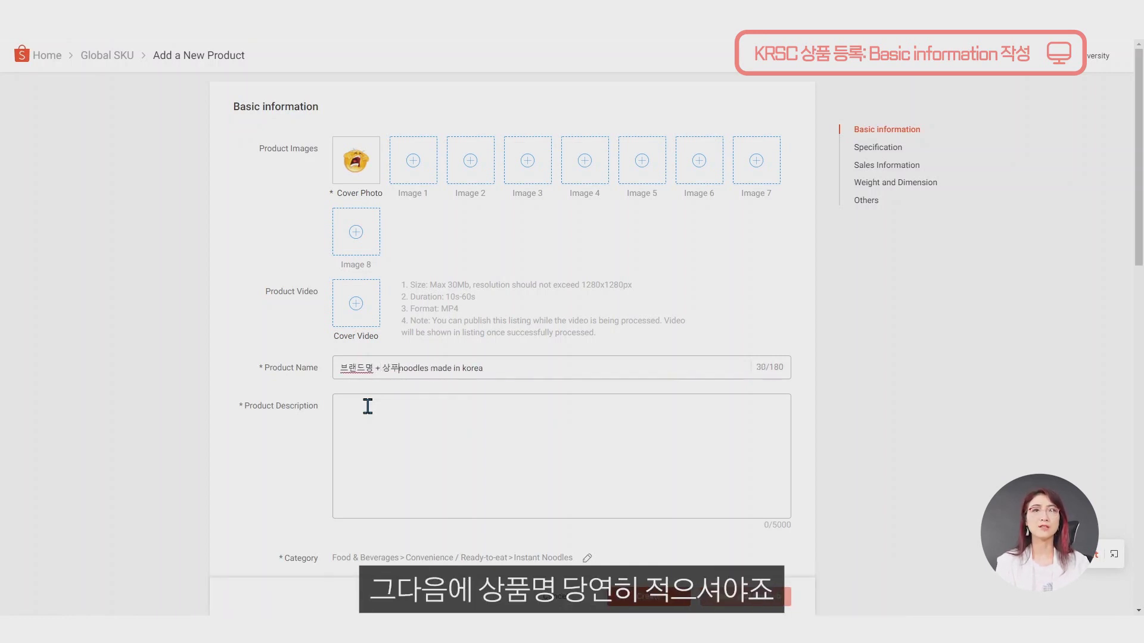
{"action": "type", "text": "품명 + "}
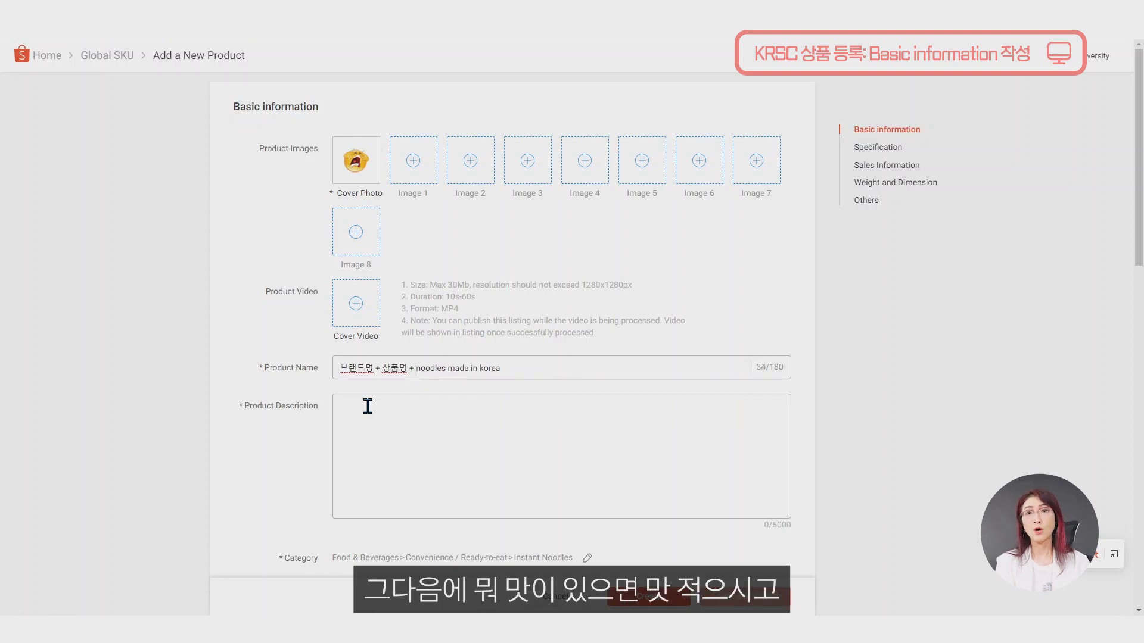
Extend the product name's inserted prefix with "맛 + 용량 + 향 + 성별 +".
{"action": "type", "text": "맛 "}
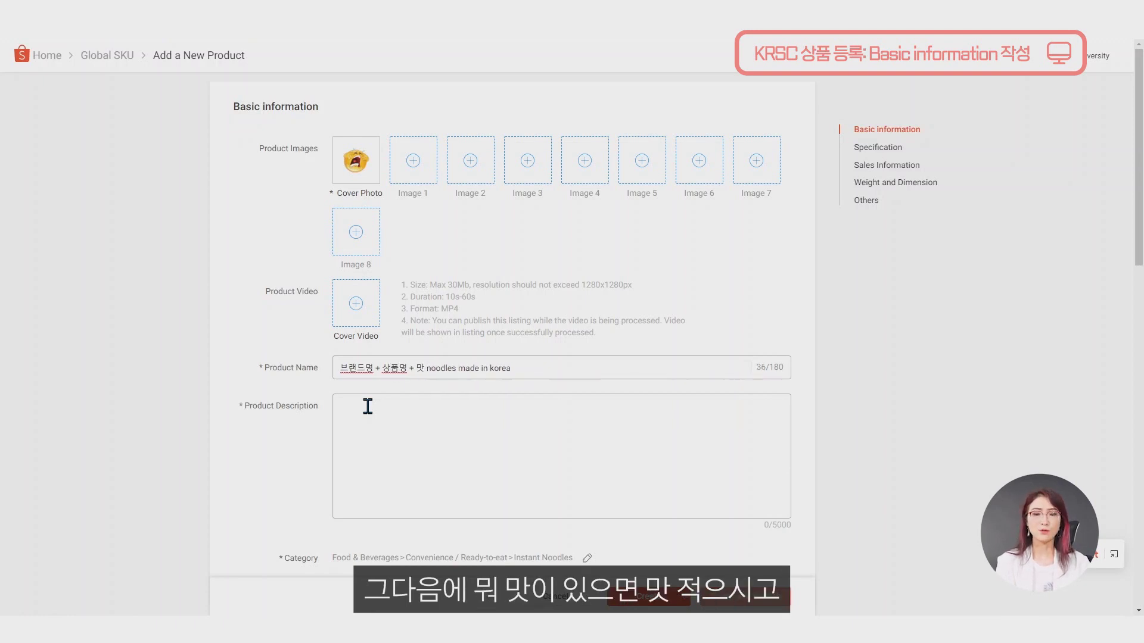
{"action": "type", "text": "+ 용량 + "}
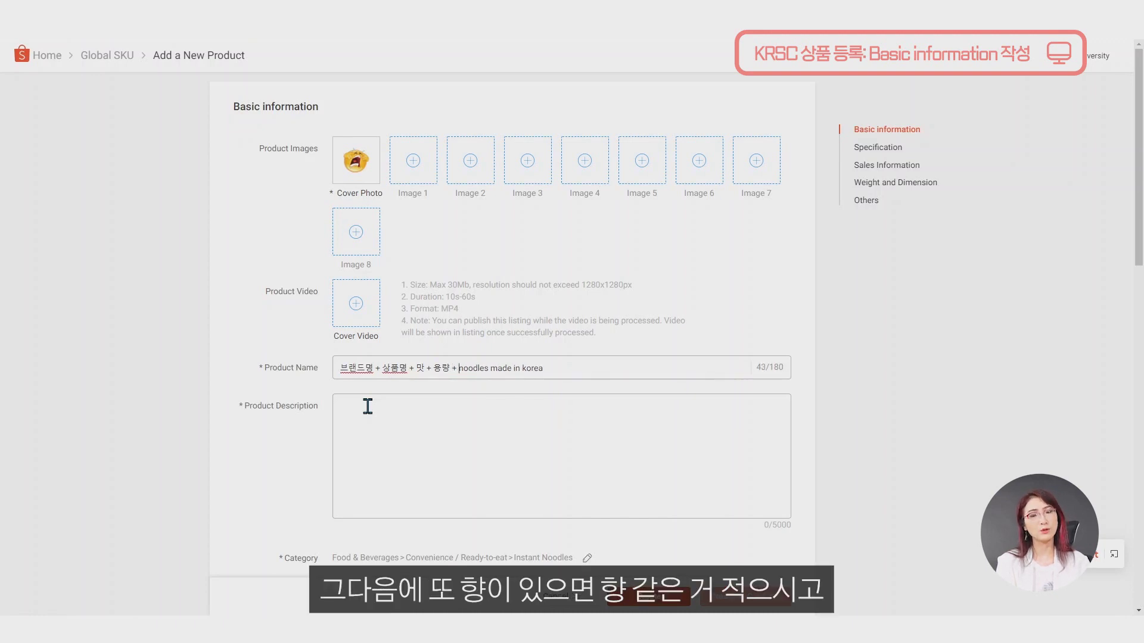
{"action": "type", "text": "향 "}
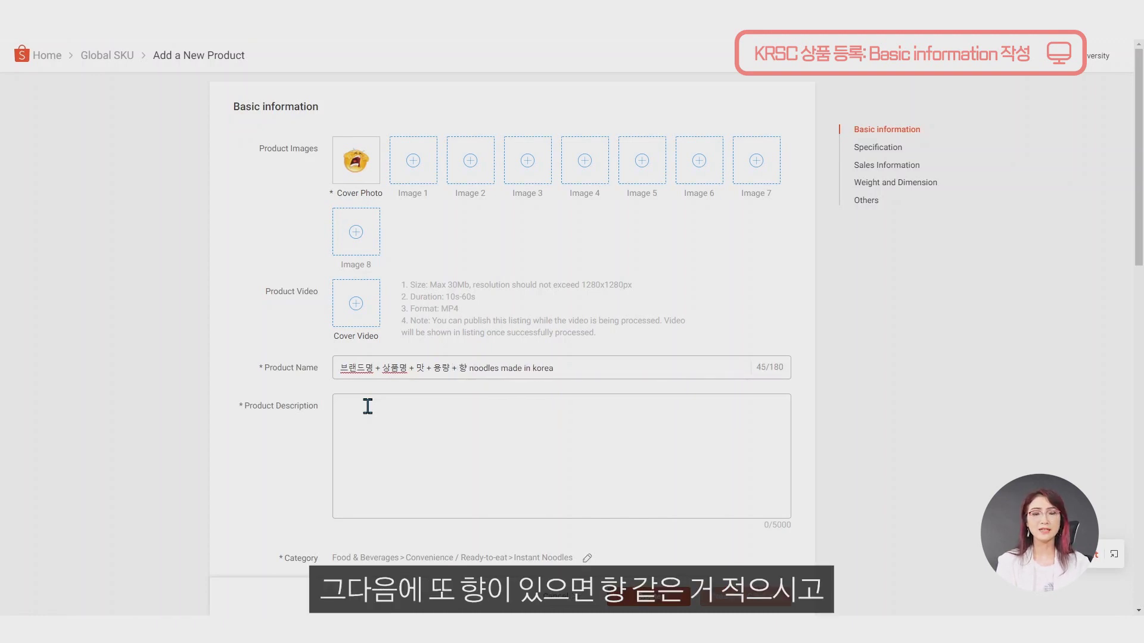
{"action": "type", "text": "+ "}
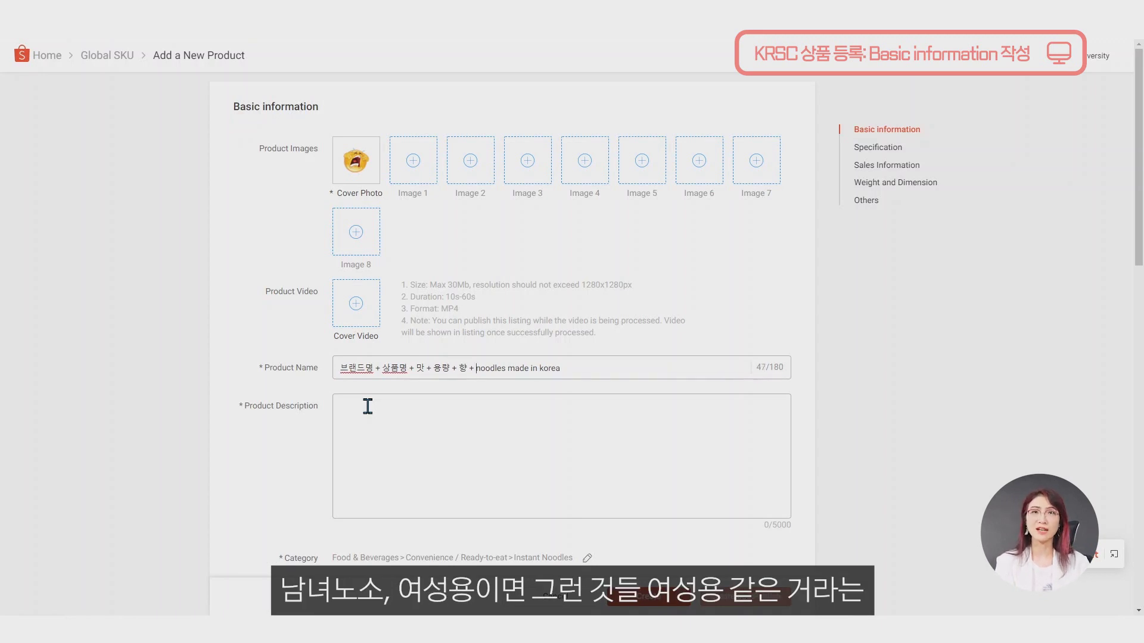
{"action": "type", "text": "성벼"}
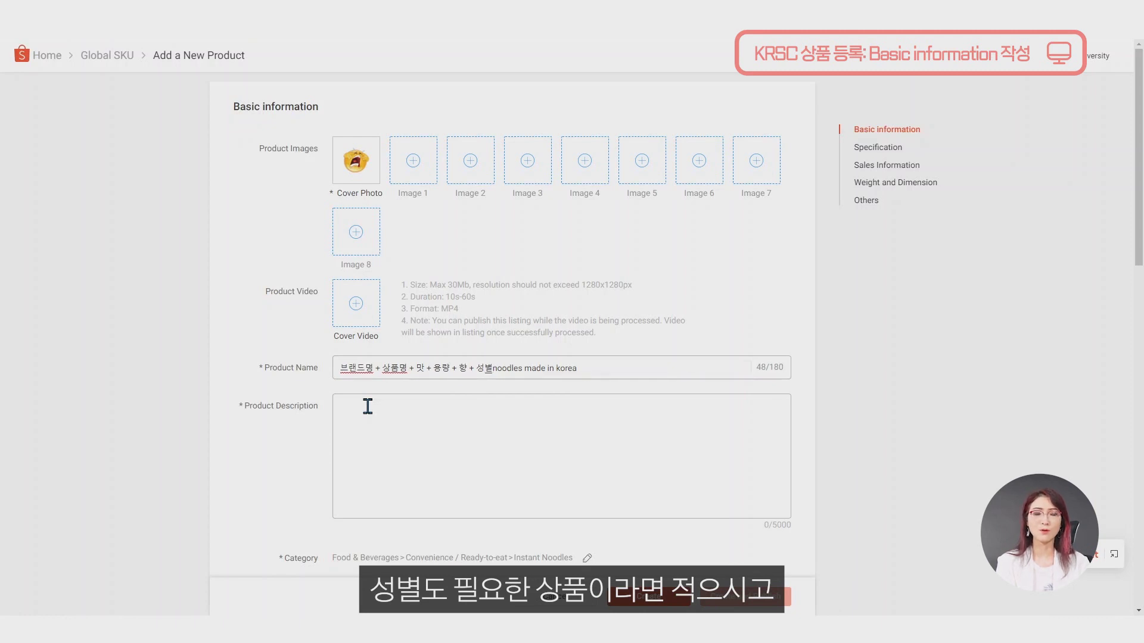
{"action": "type", "text": "+"}
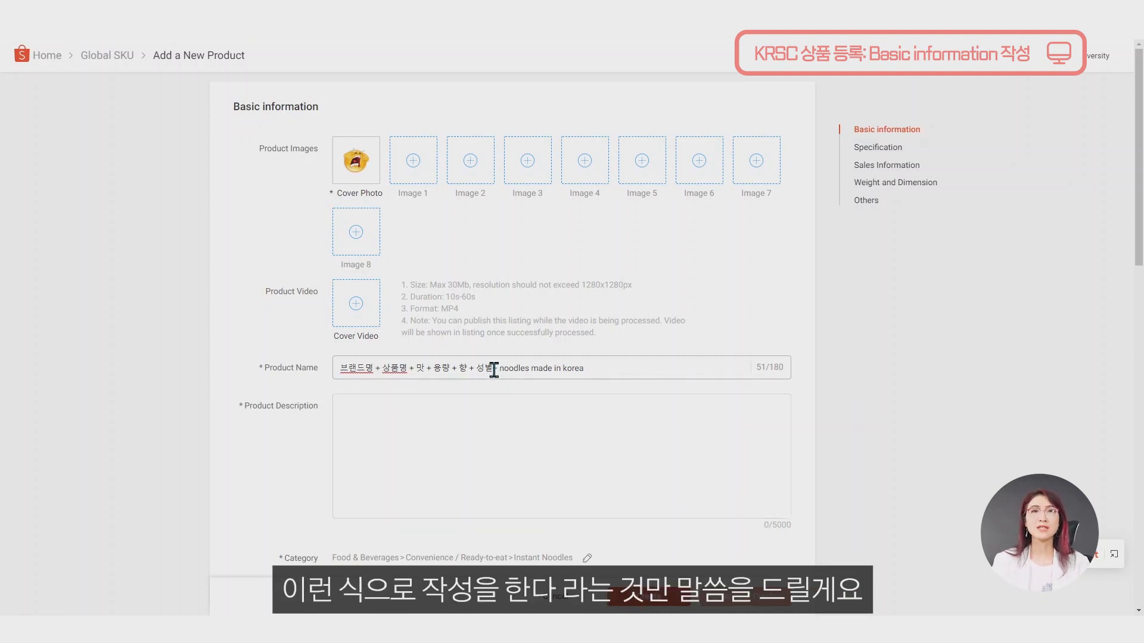
Trim the product name to "브랜드명 + 상품명 + 맛 + 용량 + 향 + 성별", removing "noodles made in korea" and its preceding plus sign.
{"action": "left_click_drag", "start_coordinate": [493, 370], "coordinate": [269, 362]}
{"action": "key", "text": "BackSpace"}
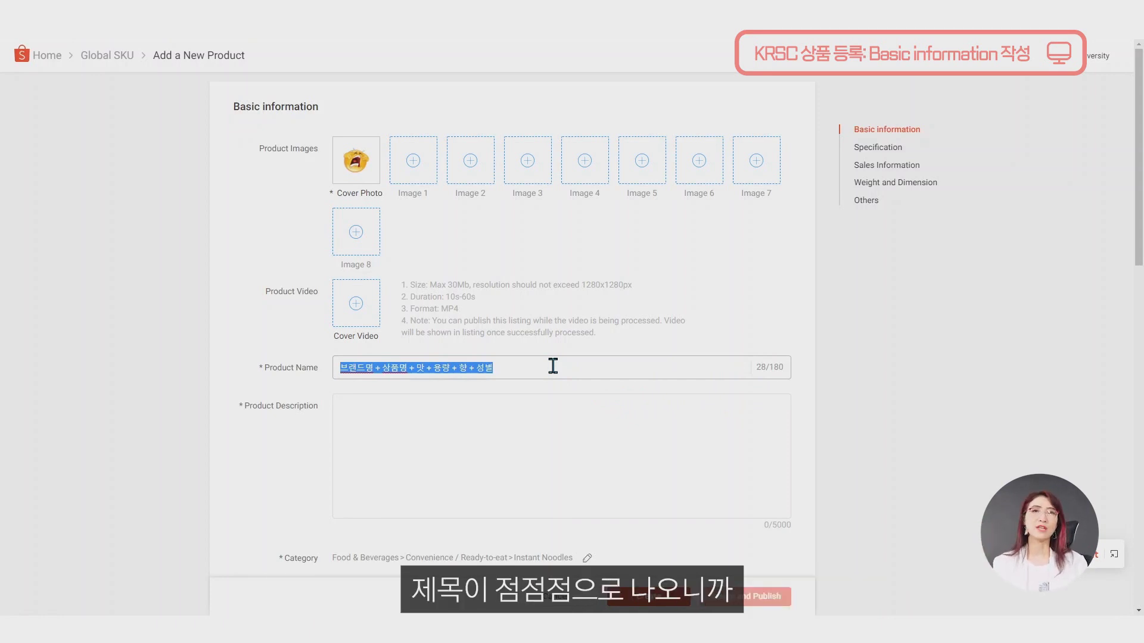
Check the description's character limit and enter "상품 설명 란..." as the product description.
{"action": "left_click", "coordinate": [401, 424]}
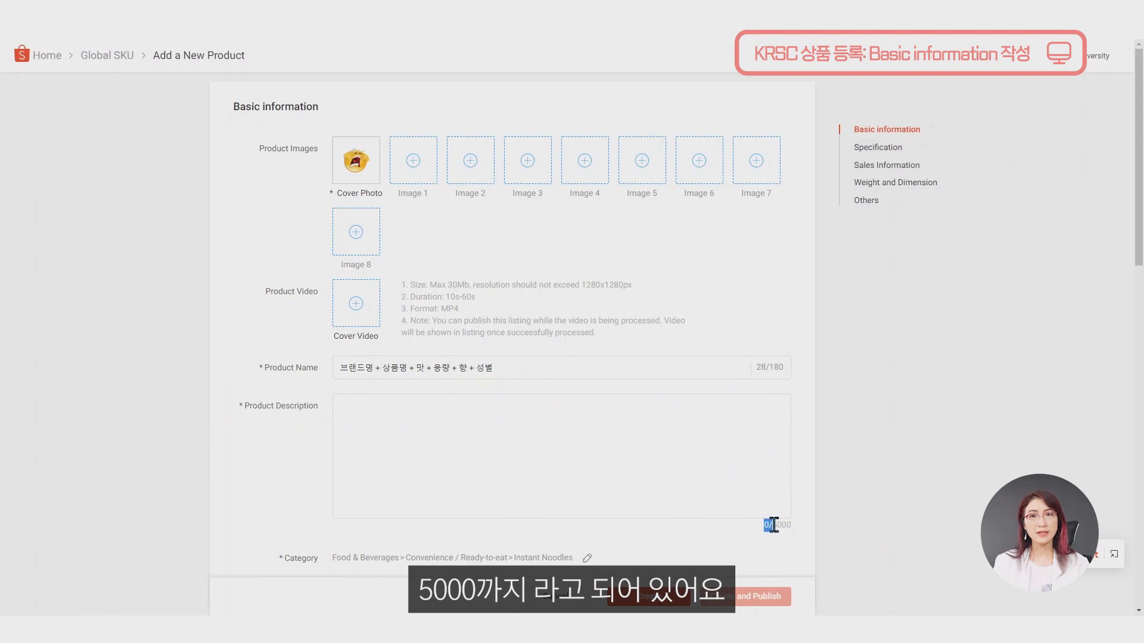
{"action": "left_click_drag", "start_coordinate": [764, 525], "coordinate": [786, 525]}
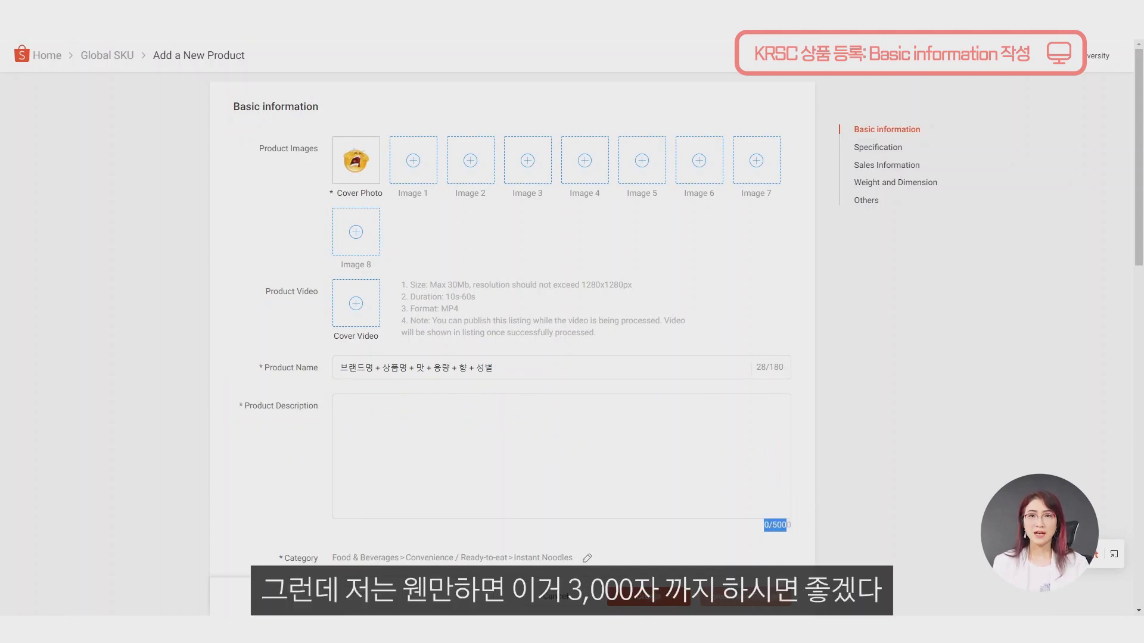
{"action": "left_click", "coordinate": [691, 463]}
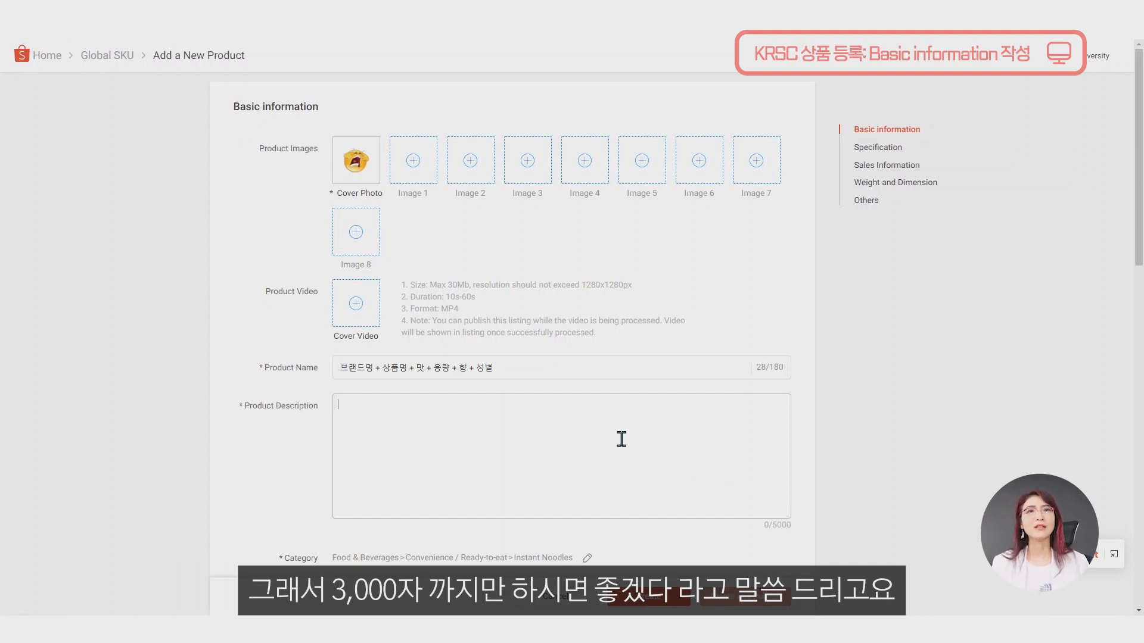
{"action": "left_click", "coordinate": [382, 463]}
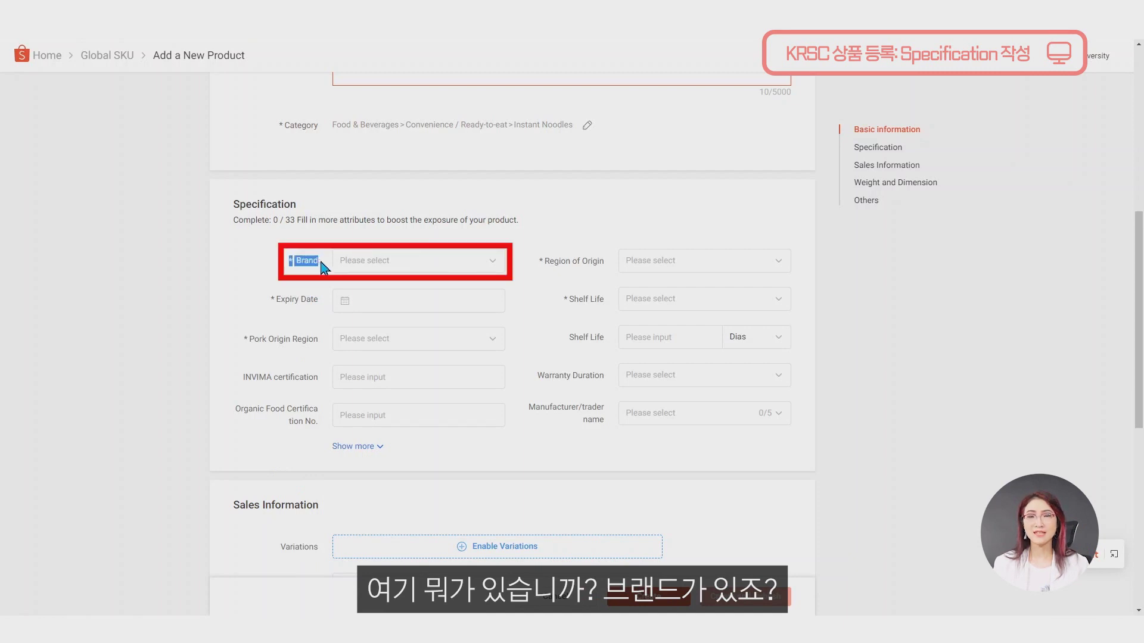
Look through the available brands in the product specification and set Brand to NoBrand.
{"action": "left_click", "coordinate": [495, 262]}
{"action": "mouse_move", "coordinate": [499, 325]}
{"action": "left_mouse_down"}
{"action": "mouse_move", "coordinate": [499, 511]}
{"action": "mouse_move", "coordinate": [501, 324]}
{"action": "left_mouse_up"}
{"action": "left_click_drag", "start_coordinate": [492, 391], "coordinate": [498, 505]}
{"action": "left_click_drag", "start_coordinate": [500, 456], "coordinate": [508, 311]}
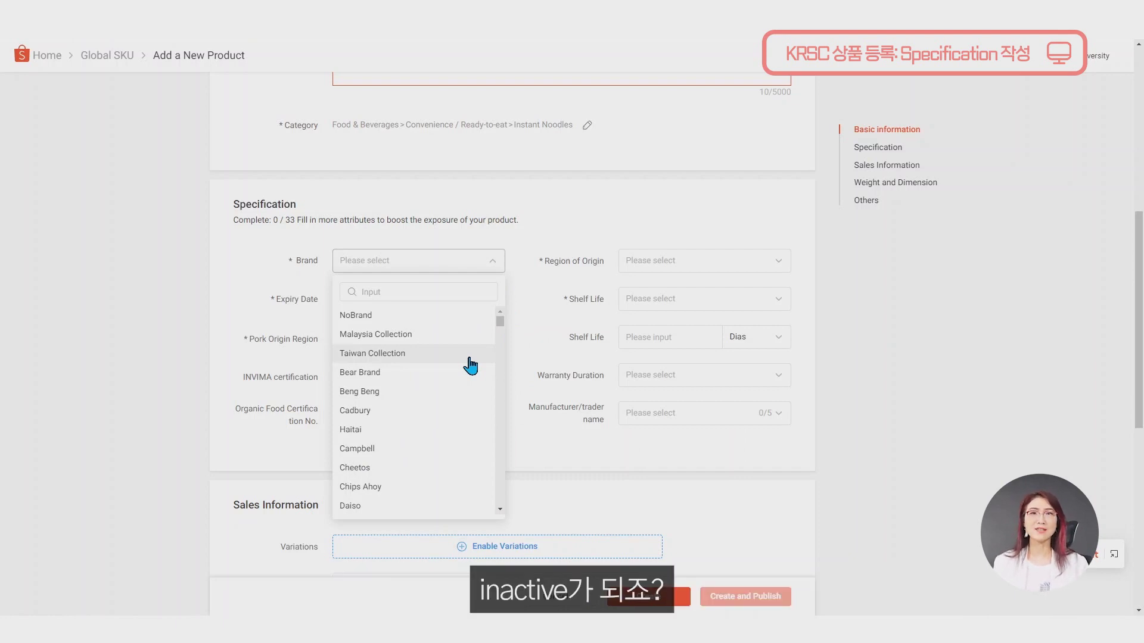
{"action": "scroll", "coordinate": [411, 381], "scroll_direction": "down", "scroll_amount": 3}
{"action": "scroll", "coordinate": [409, 429], "scroll_direction": "up", "scroll_amount": 3}
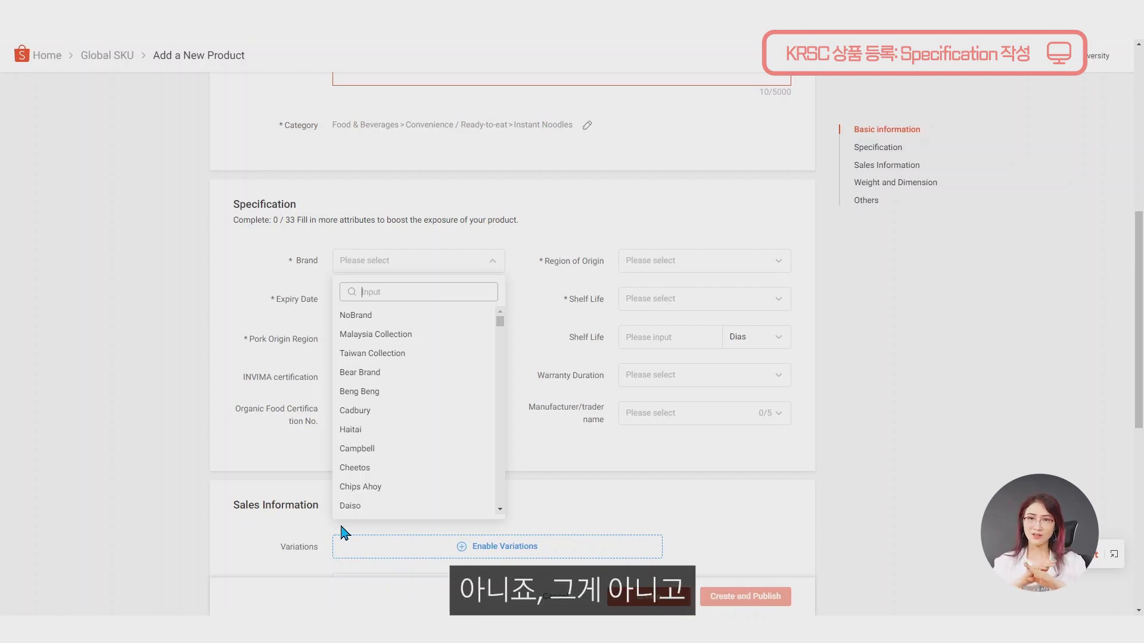
{"action": "scroll", "coordinate": [480, 346], "scroll_direction": "up", "scroll_amount": 3}
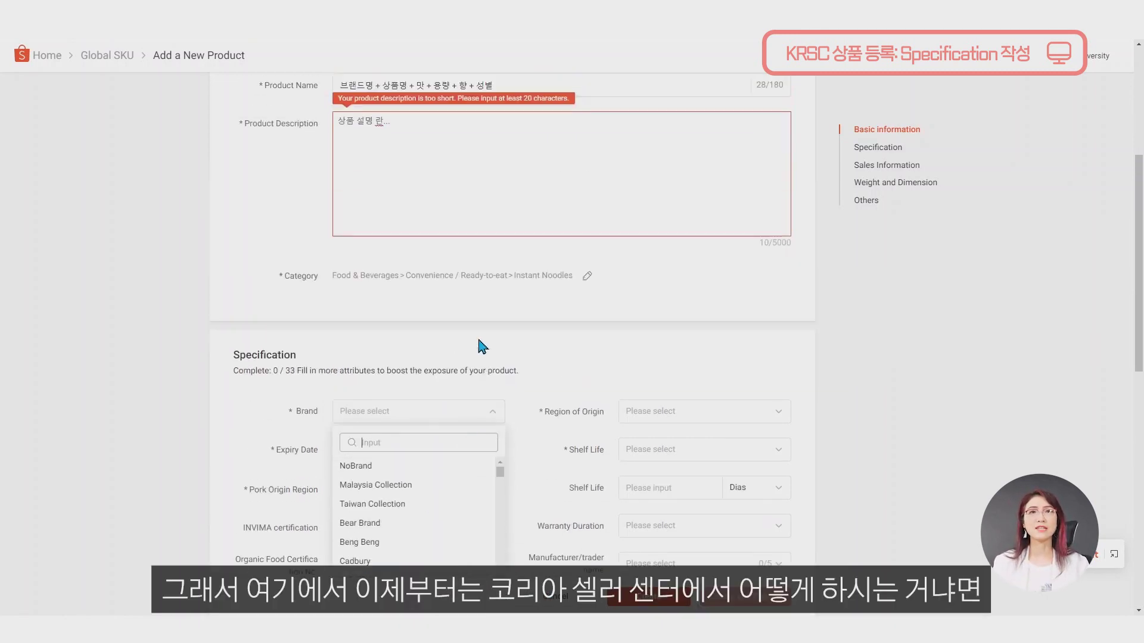
{"action": "scroll", "coordinate": [656, 429], "scroll_direction": "down", "scroll_amount": 3}
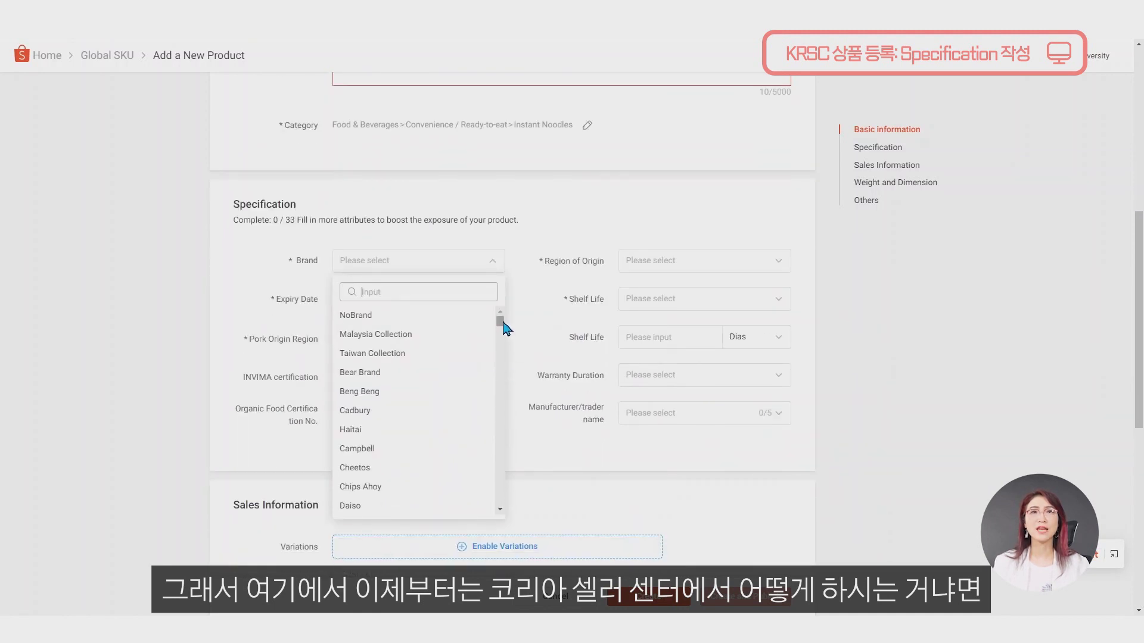
{"action": "left_click", "coordinate": [390, 317]}
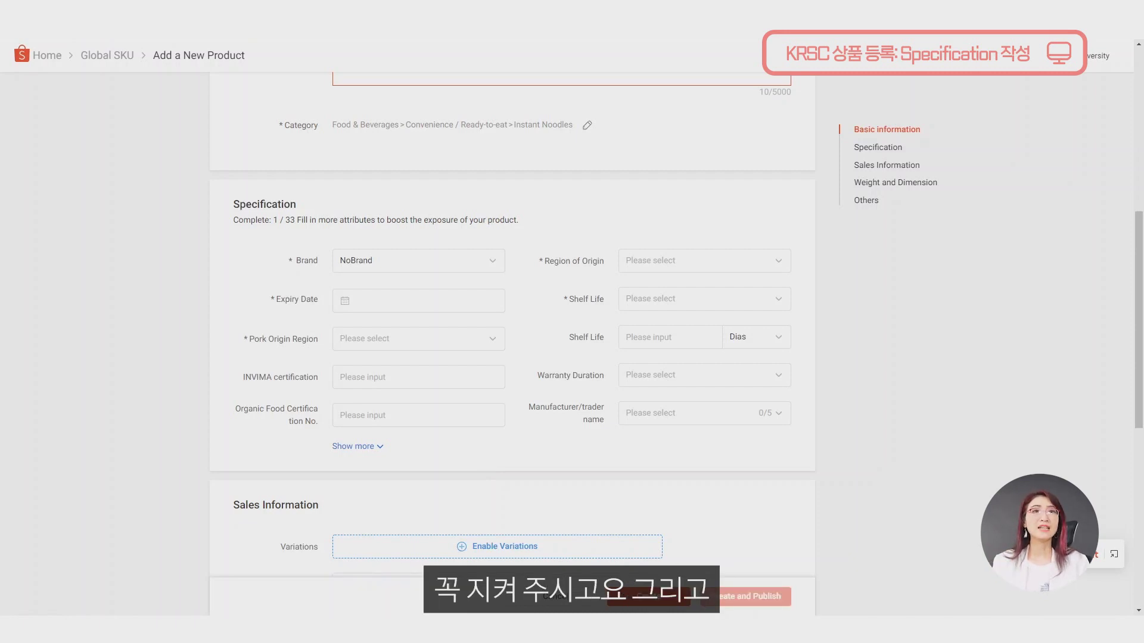
Set the product's Expiry Date to 05/31/2023.
{"action": "left_click", "coordinate": [358, 303]}
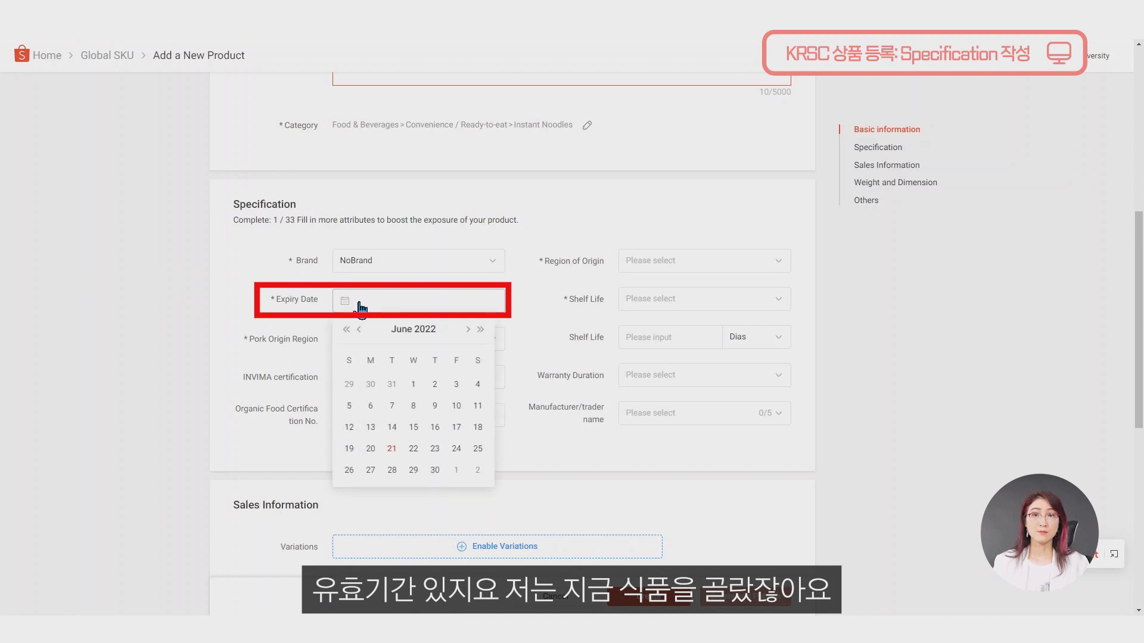
{"action": "left_click", "coordinate": [468, 329]}
{"action": "left_click", "coordinate": [468, 329]}
{"action": "left_click", "coordinate": [468, 330]}
{"action": "left_click", "coordinate": [468, 330]}
{"action": "left_click", "coordinate": [468, 329]}
{"action": "left_click", "coordinate": [469, 330]}
{"action": "left_click", "coordinate": [468, 329]}
{"action": "left_click", "coordinate": [468, 330]}
{"action": "left_click", "coordinate": [468, 329]}
{"action": "left_click", "coordinate": [468, 330]}
{"action": "left_click", "coordinate": [468, 329]}
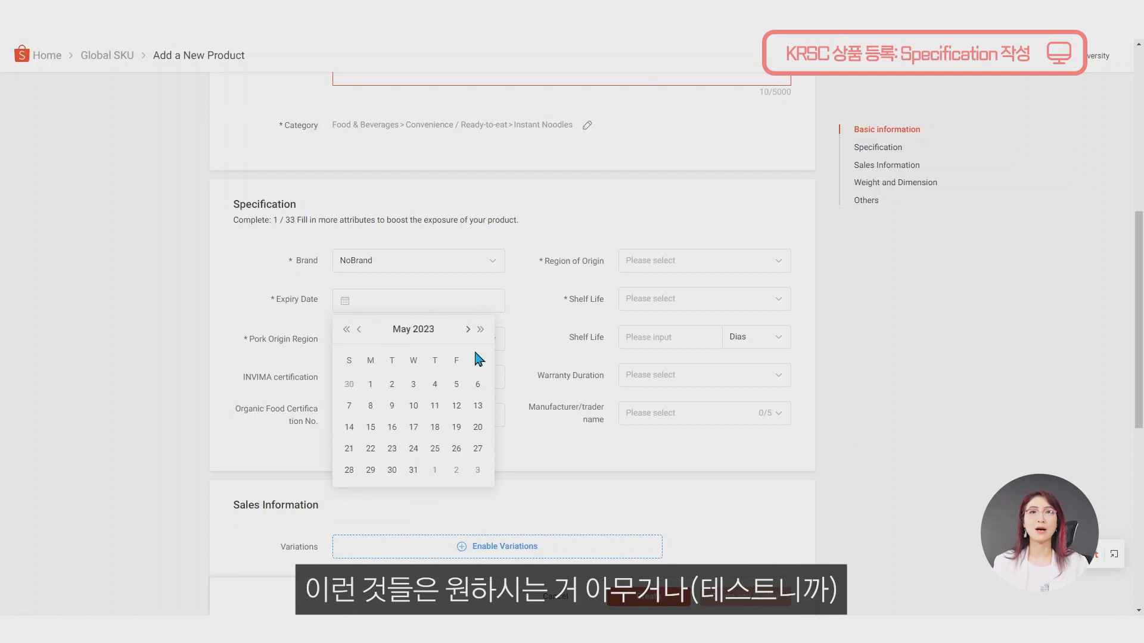
{"action": "left_click", "coordinate": [413, 470]}
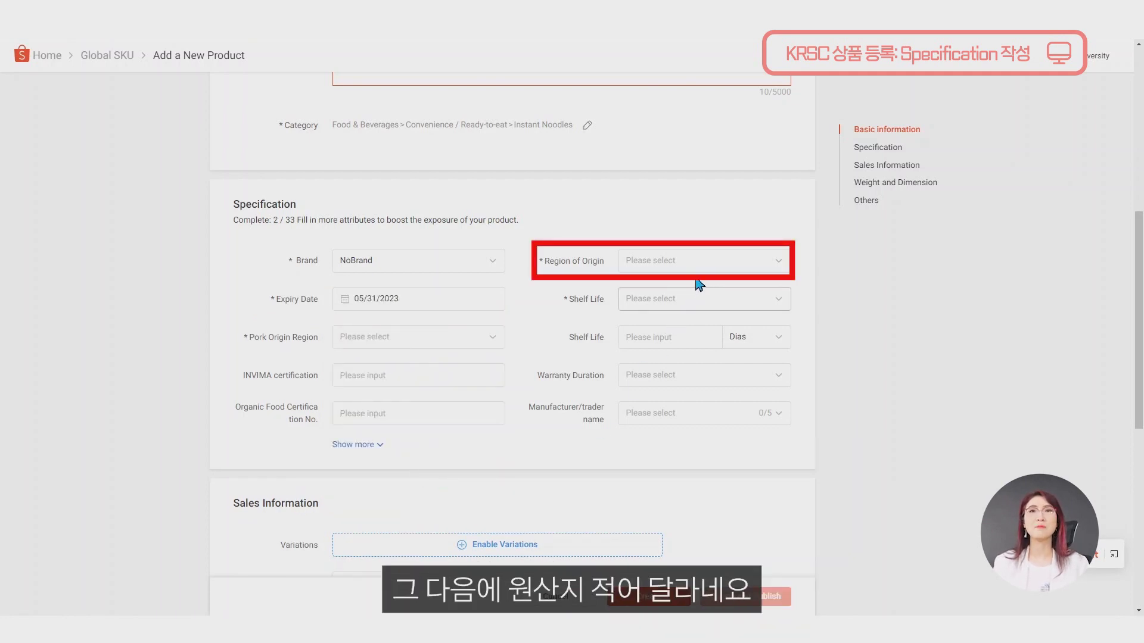
Set Region of Origin to Korea and the required Shelf Life to 24 Months.
{"action": "left_click", "coordinate": [682, 265]}
{"action": "left_click", "coordinate": [659, 291]}
{"action": "type", "text": "kore"}
{"action": "left_click", "coordinate": [635, 322]}
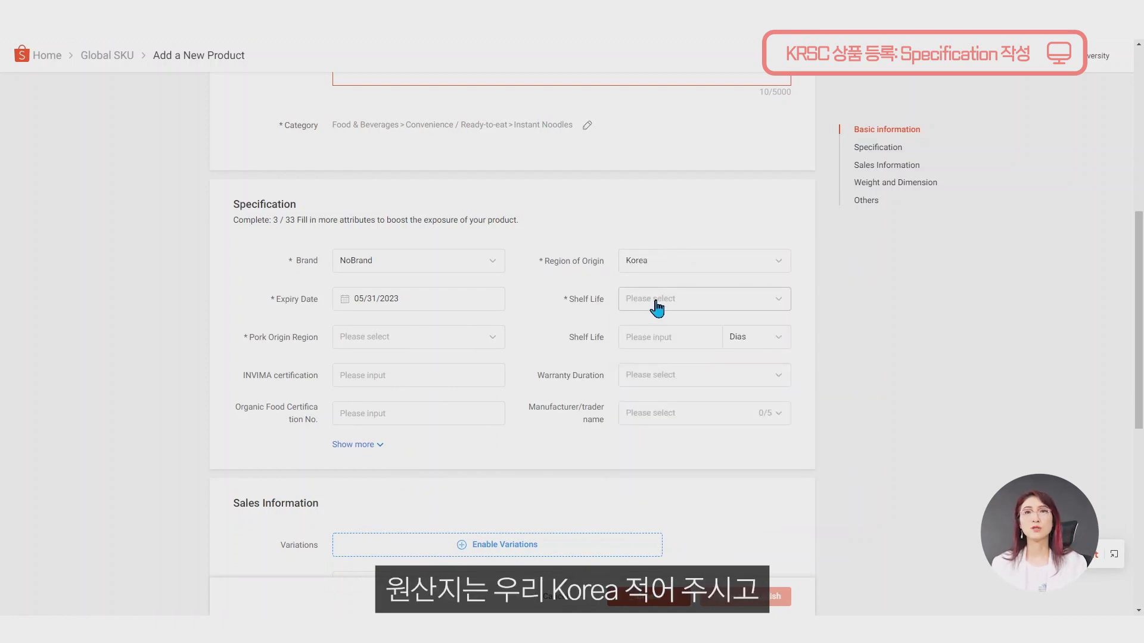
{"action": "left_click", "coordinate": [658, 301]}
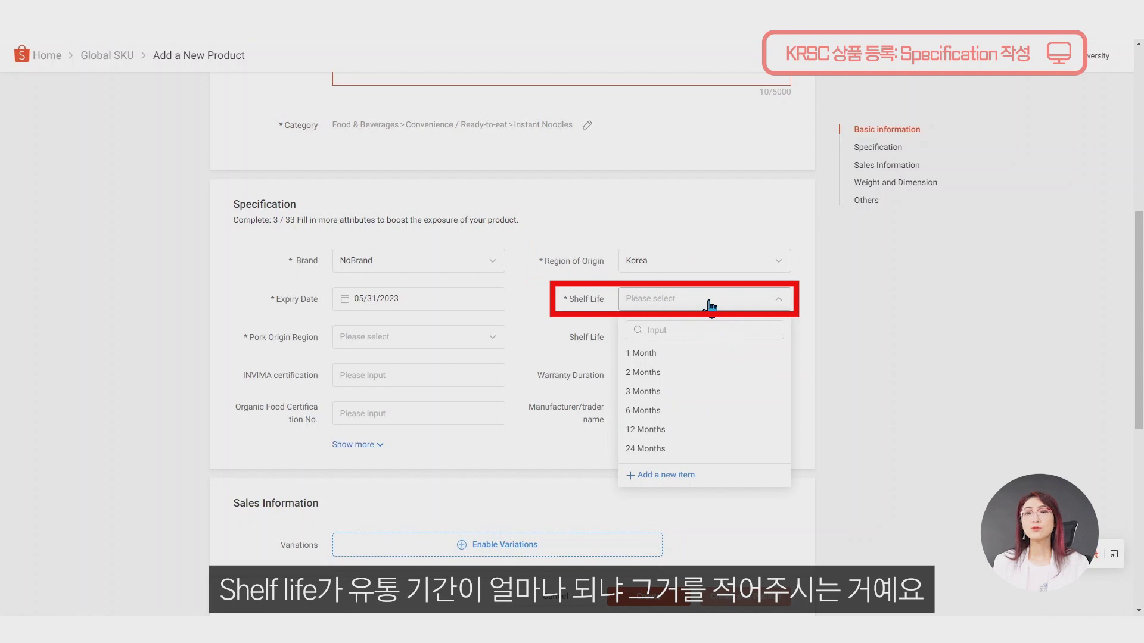
{"action": "left_click", "coordinate": [660, 451]}
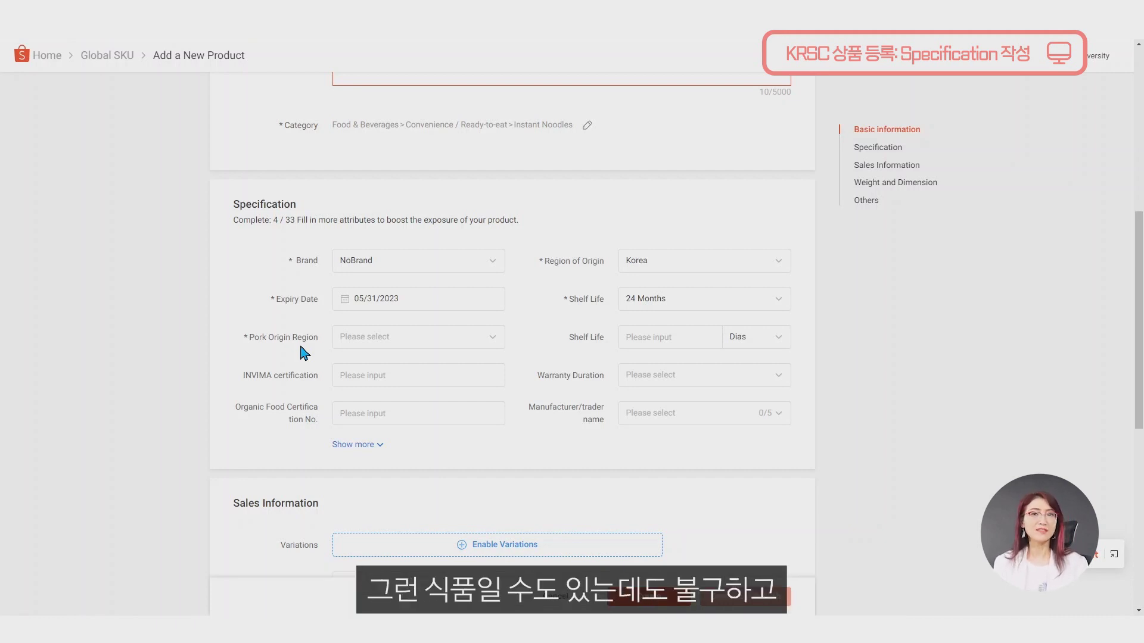
Set Pork Origin Region to Korea in the product specification.
{"action": "left_click", "coordinate": [380, 348]}
{"action": "type", "text": "korea"}
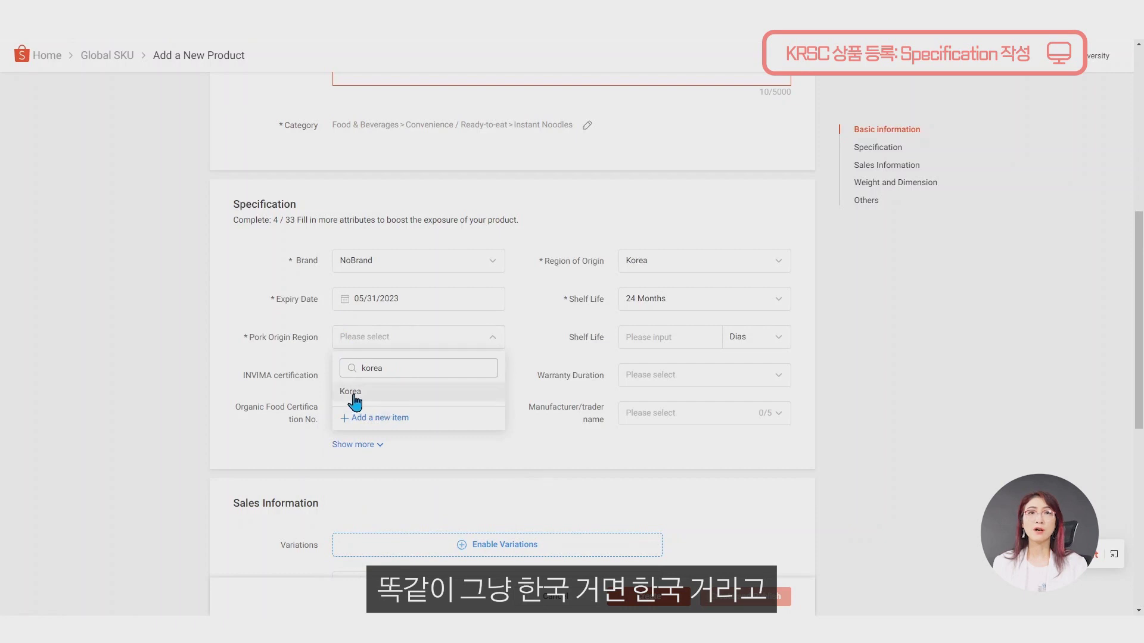
{"action": "left_click", "coordinate": [390, 393]}
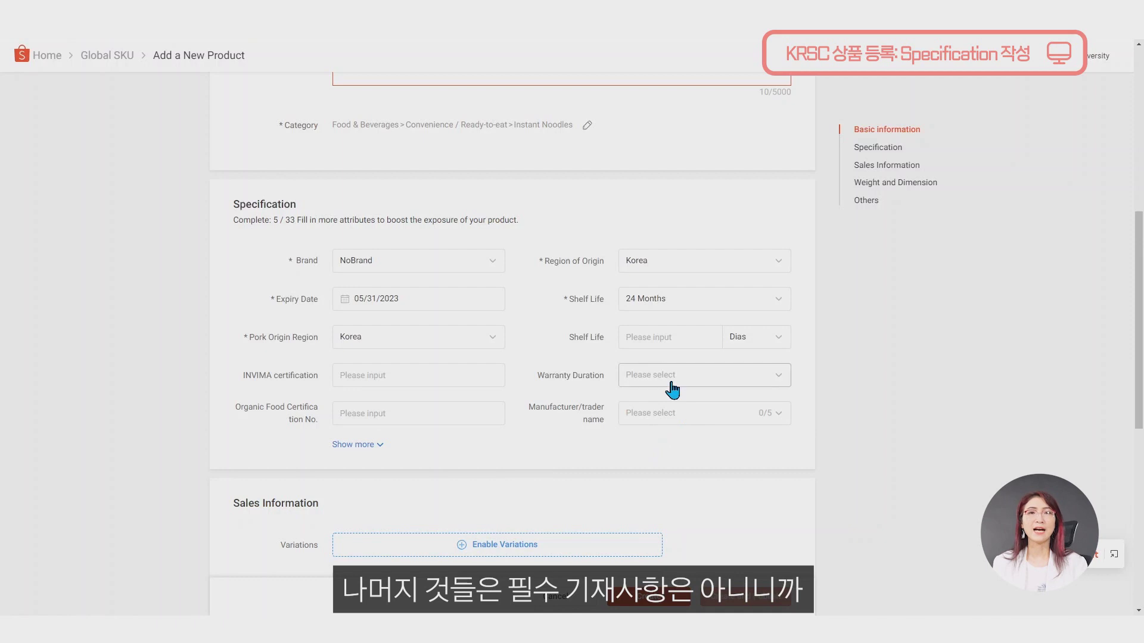
{"action": "scroll", "coordinate": [605, 480], "scroll_direction": "down", "scroll_amount": 4}
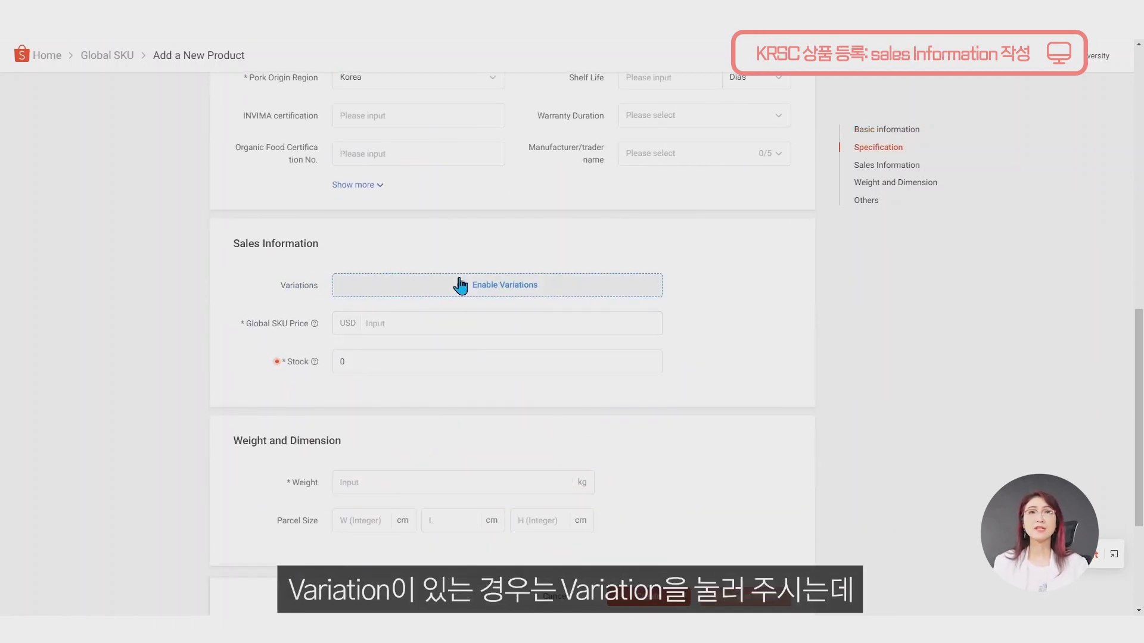
Enable variations in the Sales Information section and name Variation 1 Quantity.
{"action": "left_click", "coordinate": [491, 288]}
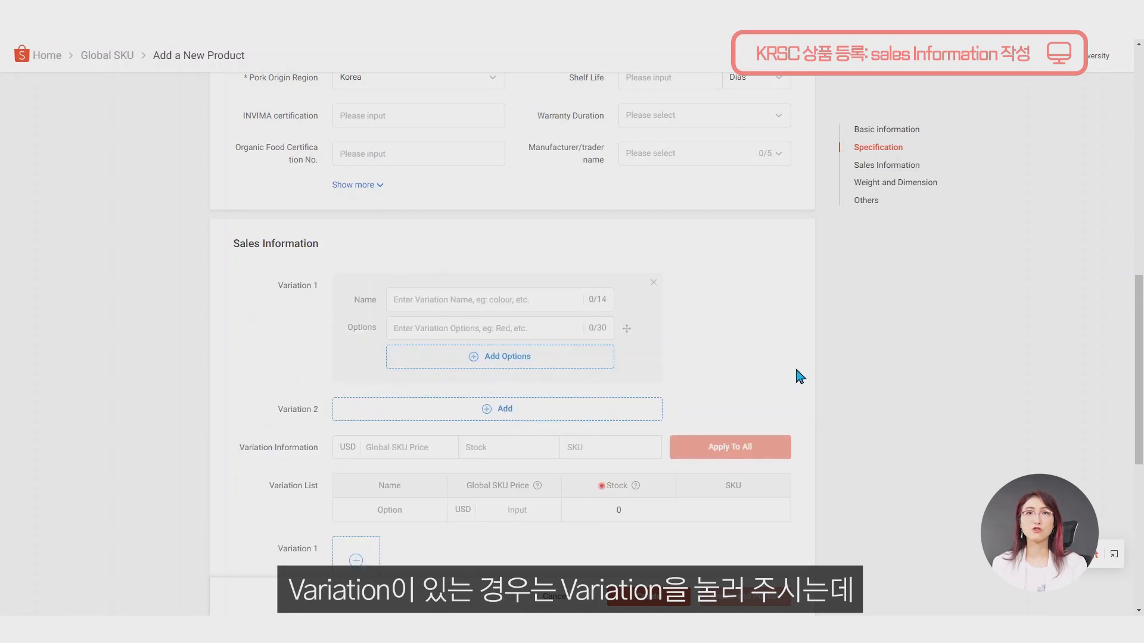
{"action": "scroll", "coordinate": [766, 387], "scroll_direction": "down", "scroll_amount": 1}
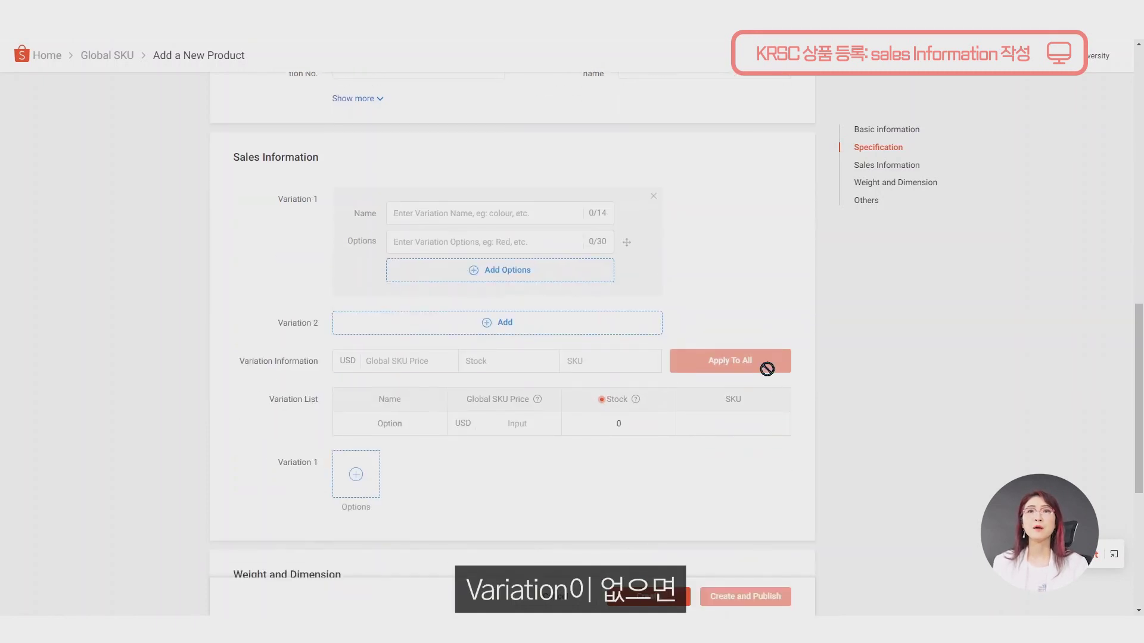
{"action": "scroll", "coordinate": [801, 363], "scroll_direction": "up", "scroll_amount": 1}
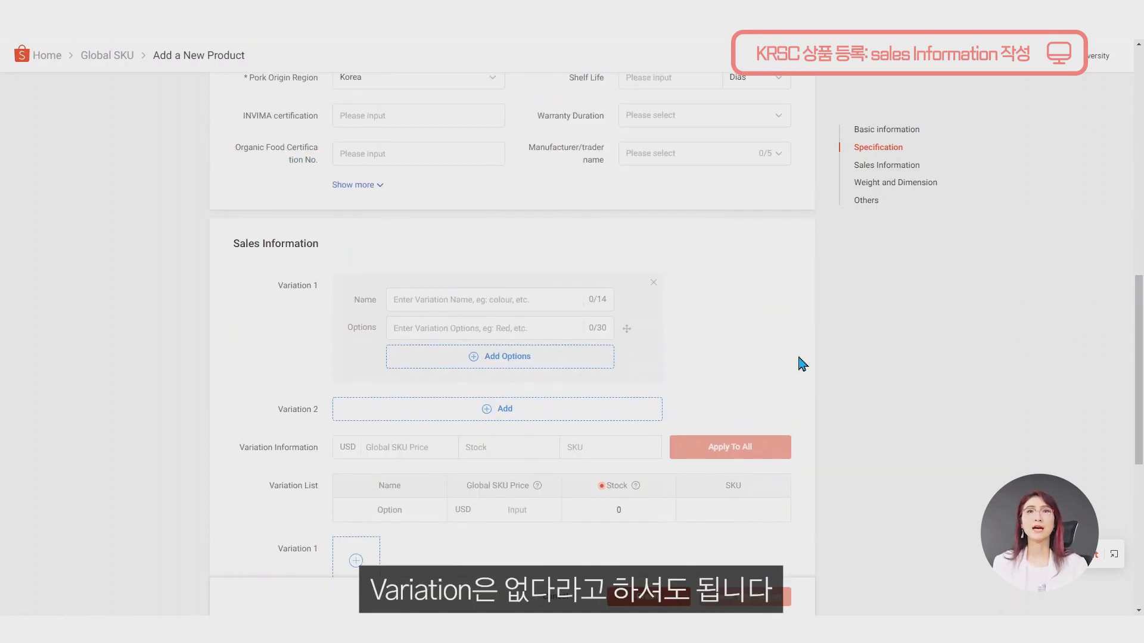
{"action": "left_click", "coordinate": [484, 300]}
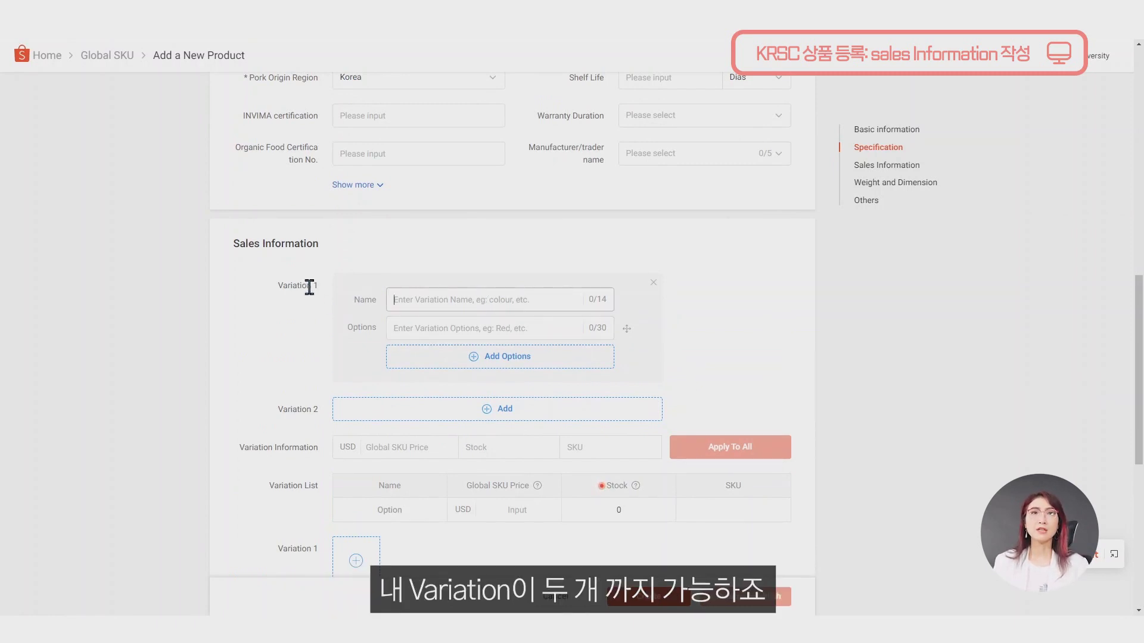
{"action": "left_click_drag", "start_coordinate": [279, 284], "coordinate": [323, 290]}
{"action": "left_click_drag", "start_coordinate": [278, 409], "coordinate": [322, 421]}
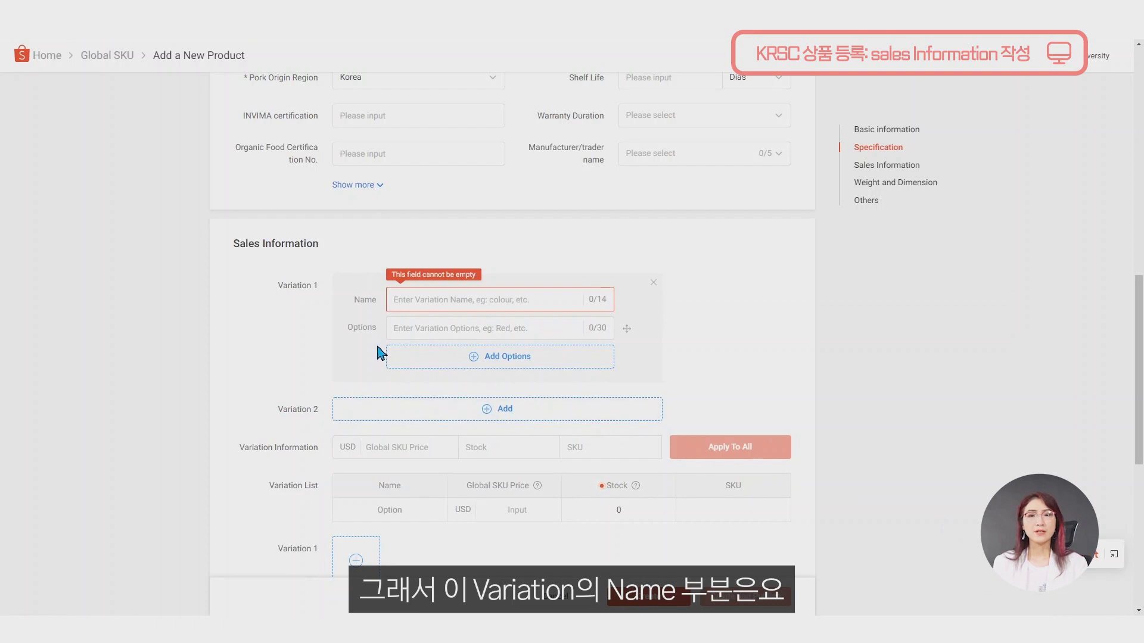
{"action": "left_click_drag", "start_coordinate": [353, 303], "coordinate": [389, 305]}
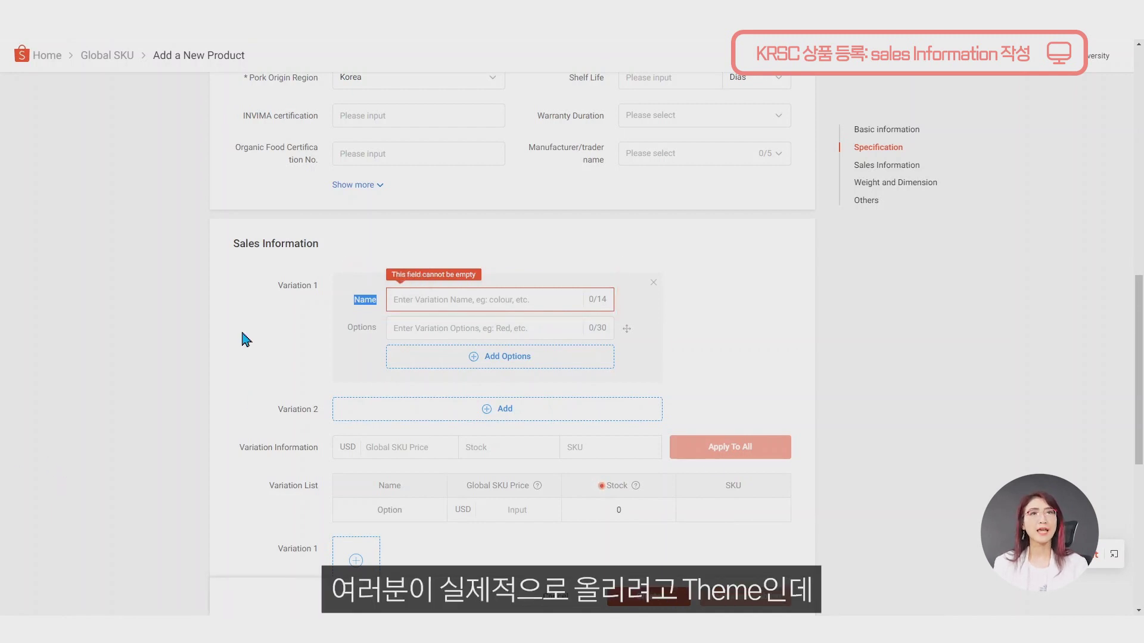
{"action": "left_click", "coordinate": [493, 302]}
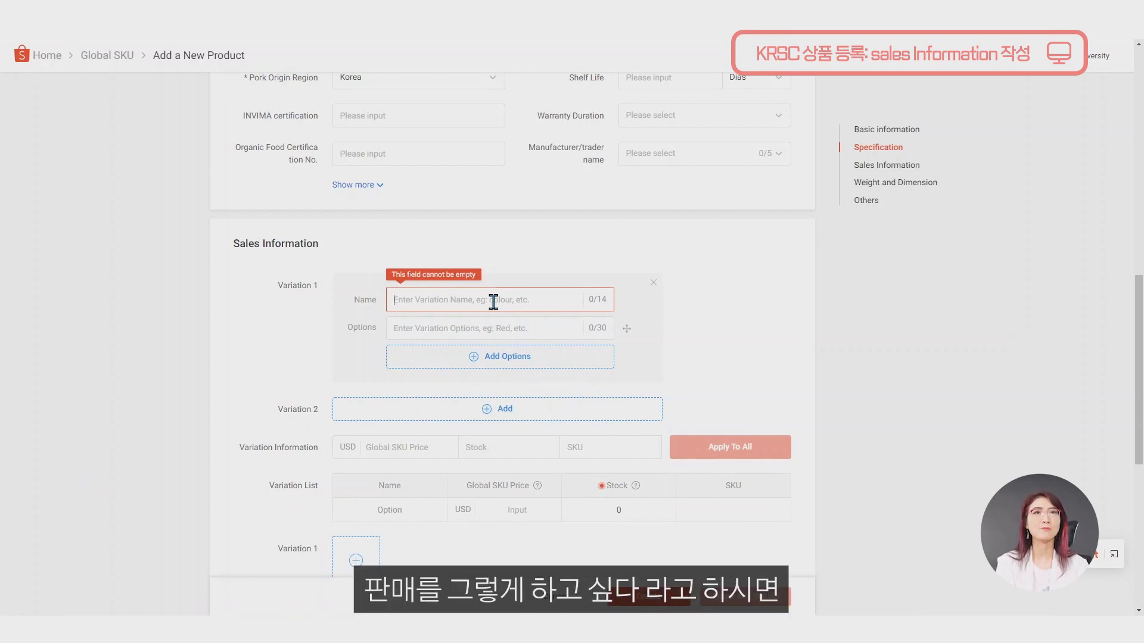
{"action": "type", "text": "Quanity"}
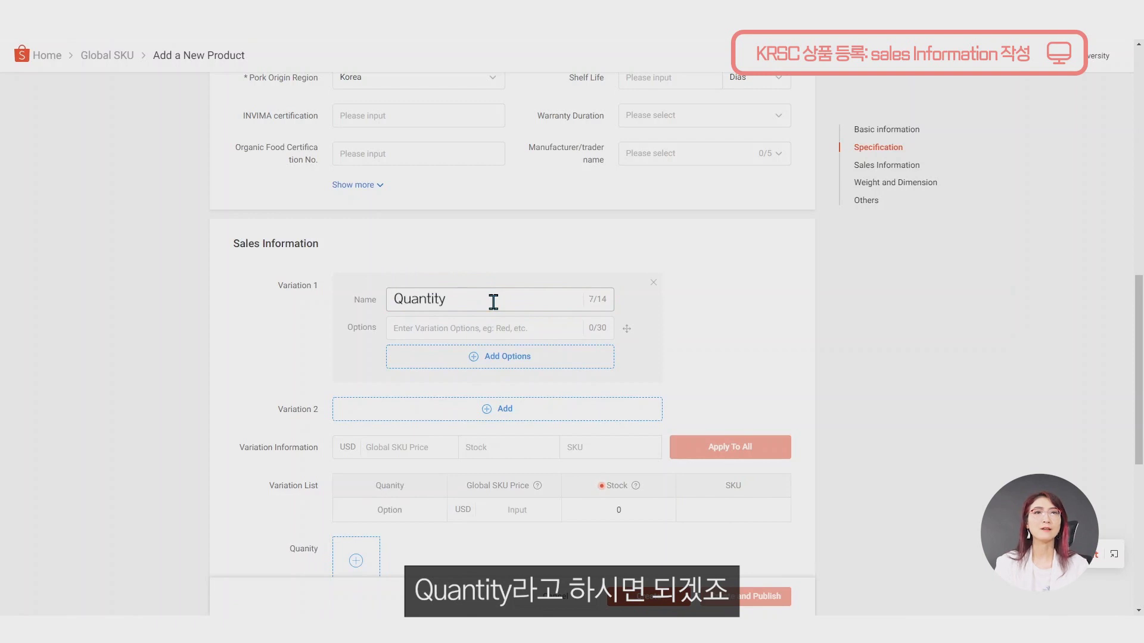
Give the Quantity variation three options: 1EA, 3EA and 5EA.
{"action": "left_click", "coordinate": [475, 328]}
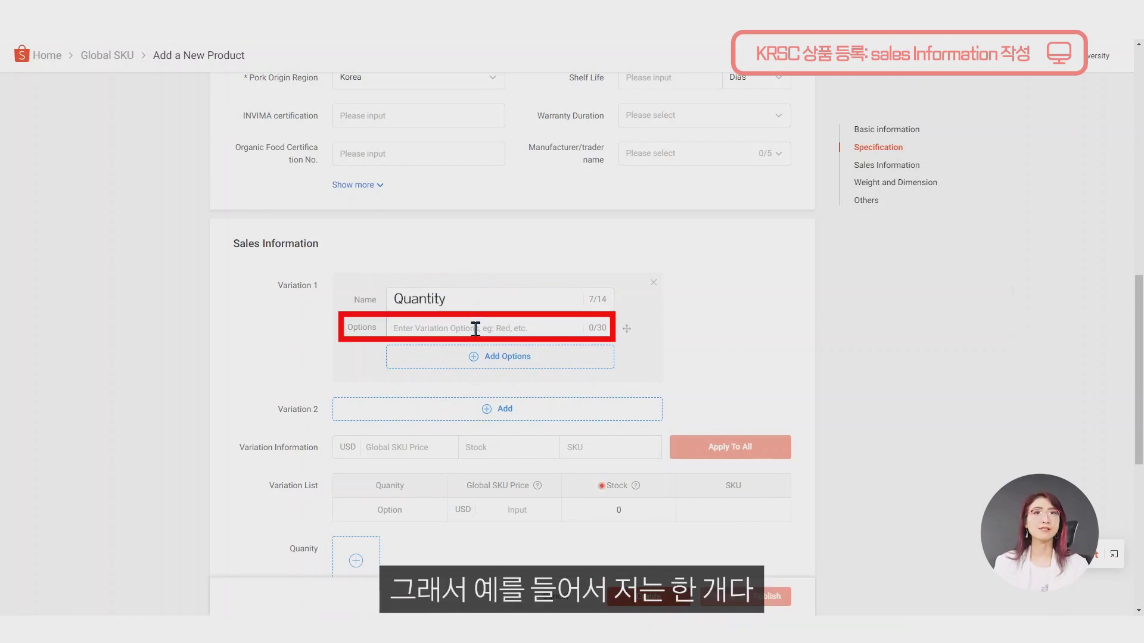
{"action": "type", "text": "1 E"}
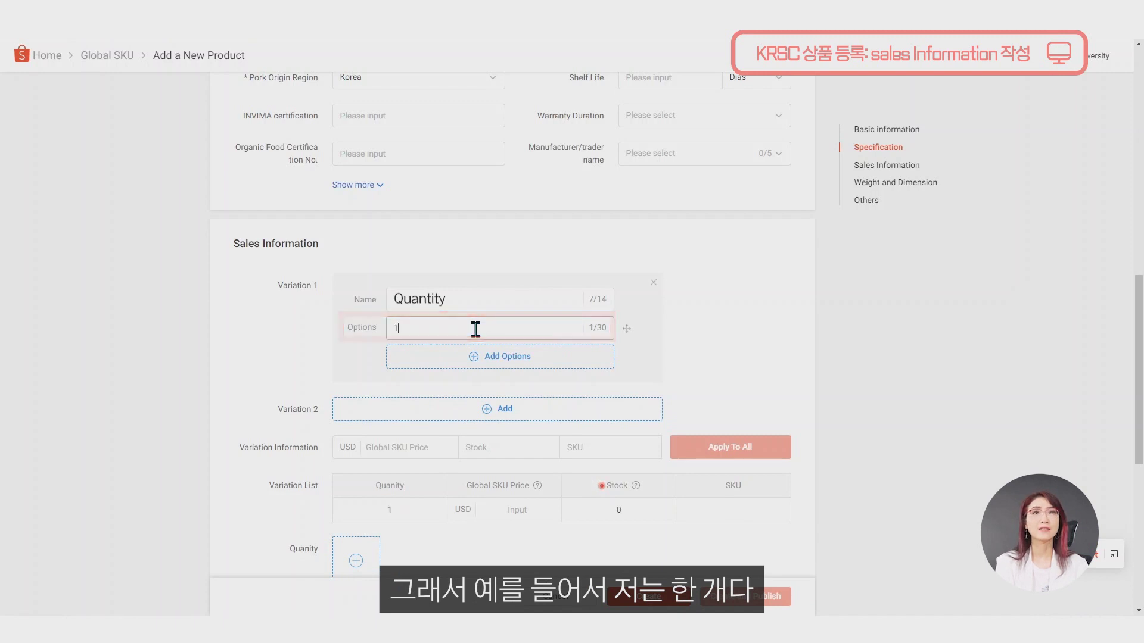
{"action": "key", "text": "BackSpace"}
{"action": "key", "text": "BackSpace"}
{"action": "type", "text": "EA"}
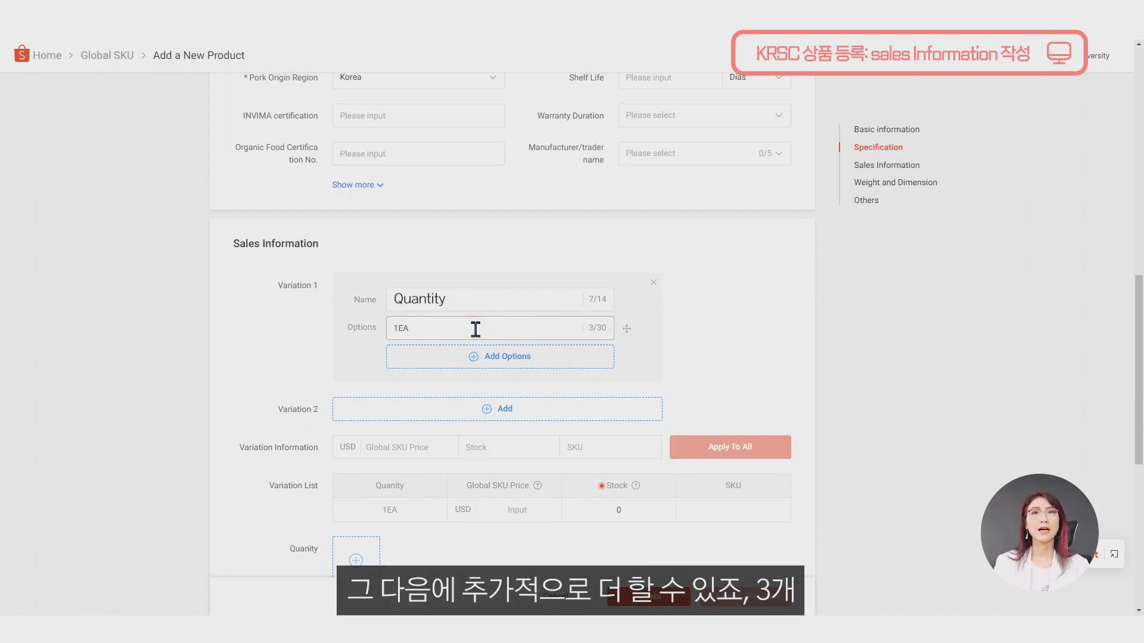
{"action": "left_click", "coordinate": [487, 360]}
{"action": "left_click", "coordinate": [431, 359]}
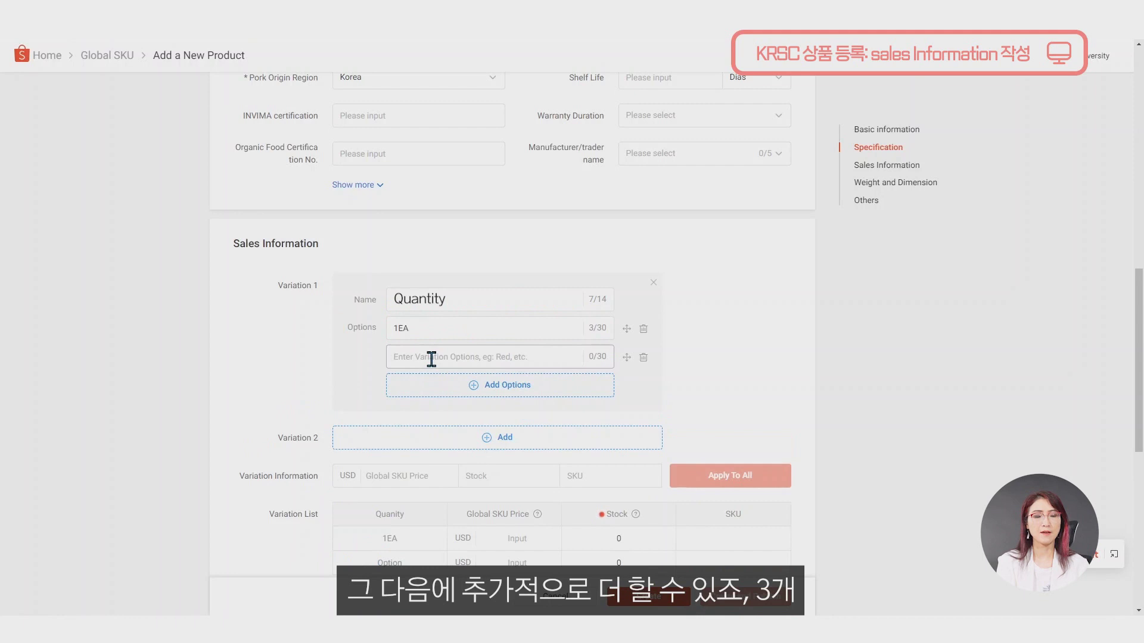
{"action": "type", "text": "3EA"}
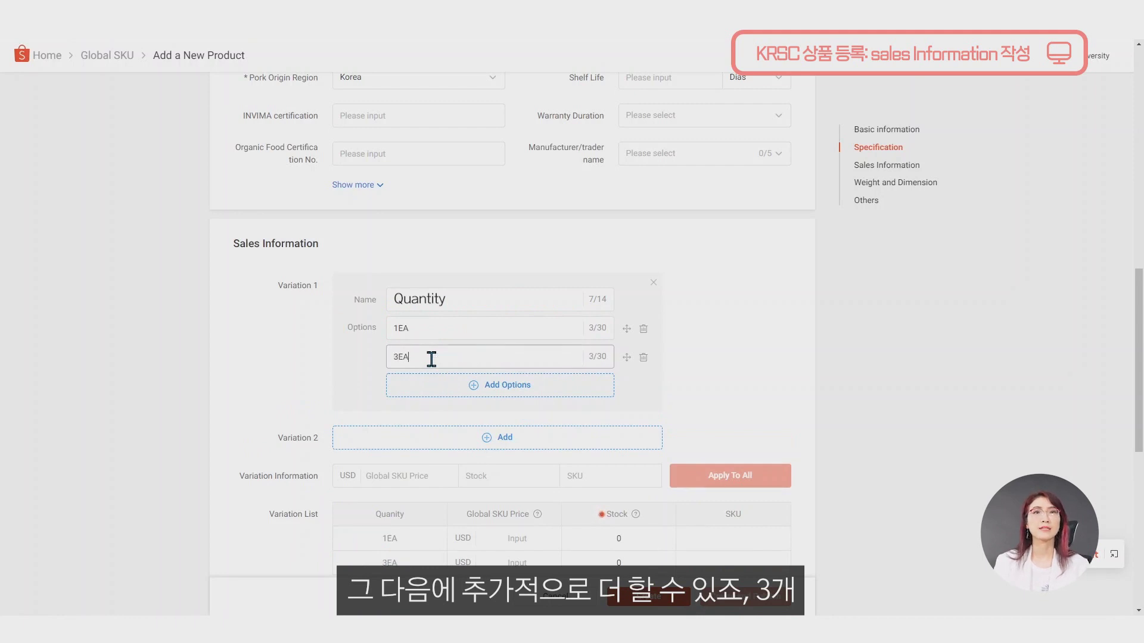
{"action": "left_click", "coordinate": [480, 386]}
{"action": "left_click", "coordinate": [424, 387]}
{"action": "type", "text": "5EA"}
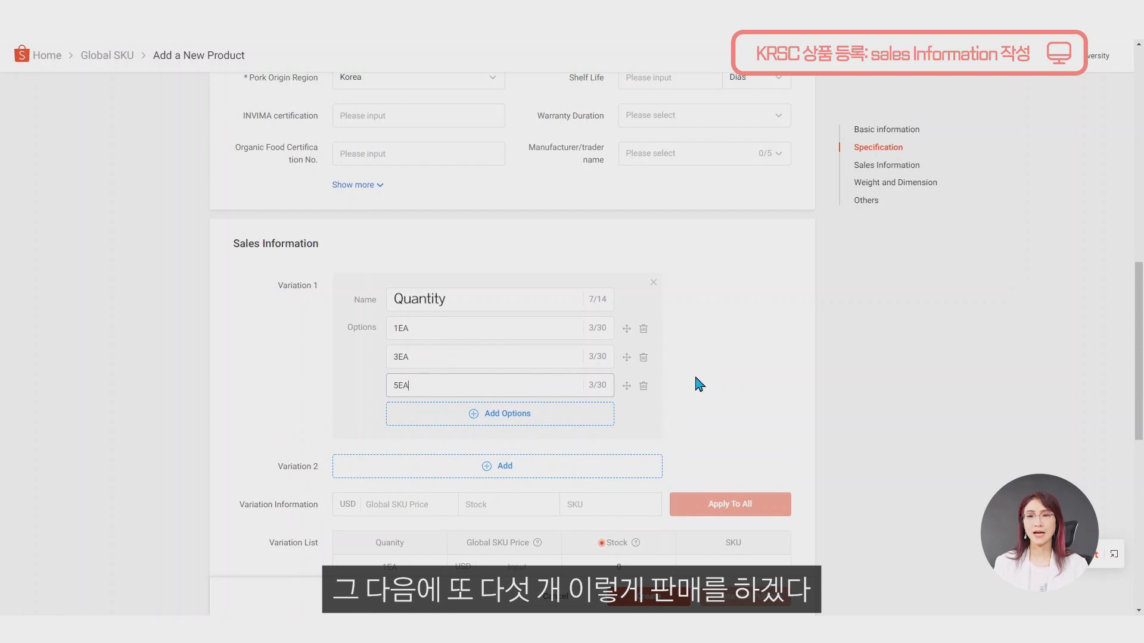
Examine the bulk Variation Information fields and the Variation List with its Global SKU Price column.
{"action": "scroll", "coordinate": [626, 393], "scroll_direction": "down", "scroll_amount": 2}
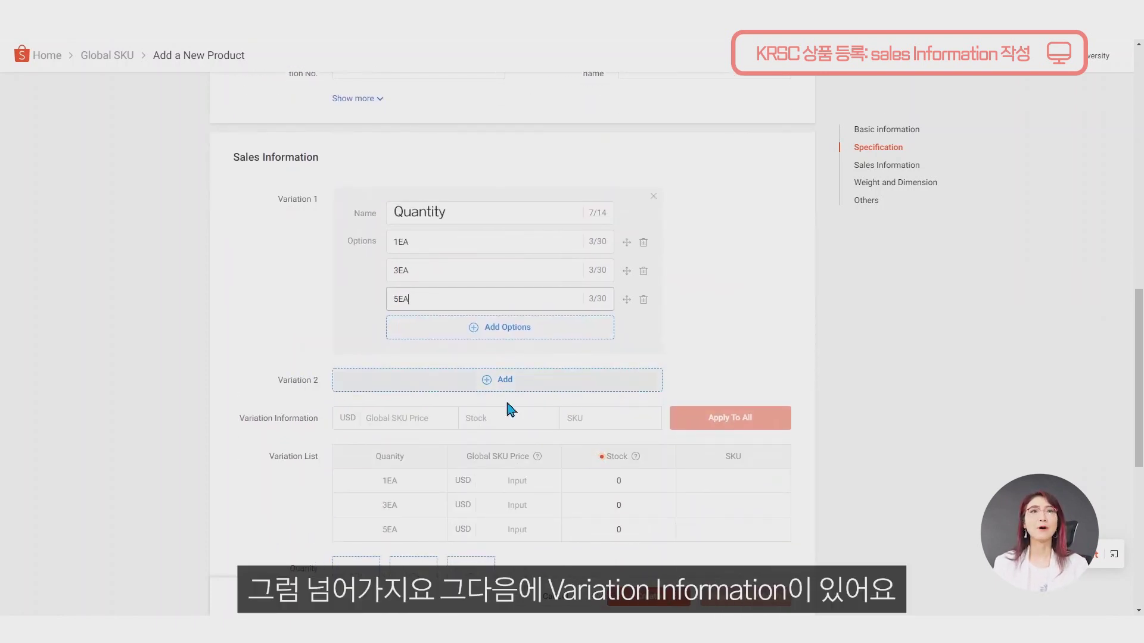
{"action": "left_click_drag", "start_coordinate": [238, 422], "coordinate": [320, 431]}
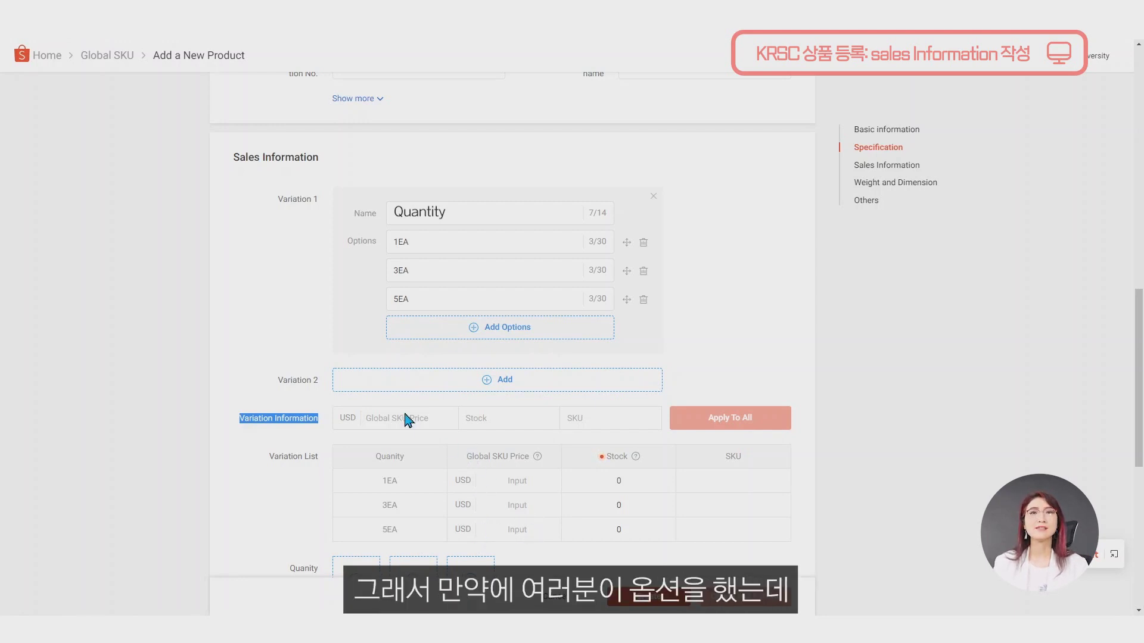
{"action": "left_click", "coordinate": [241, 424]}
{"action": "left_click_drag", "start_coordinate": [240, 430], "coordinate": [612, 428]}
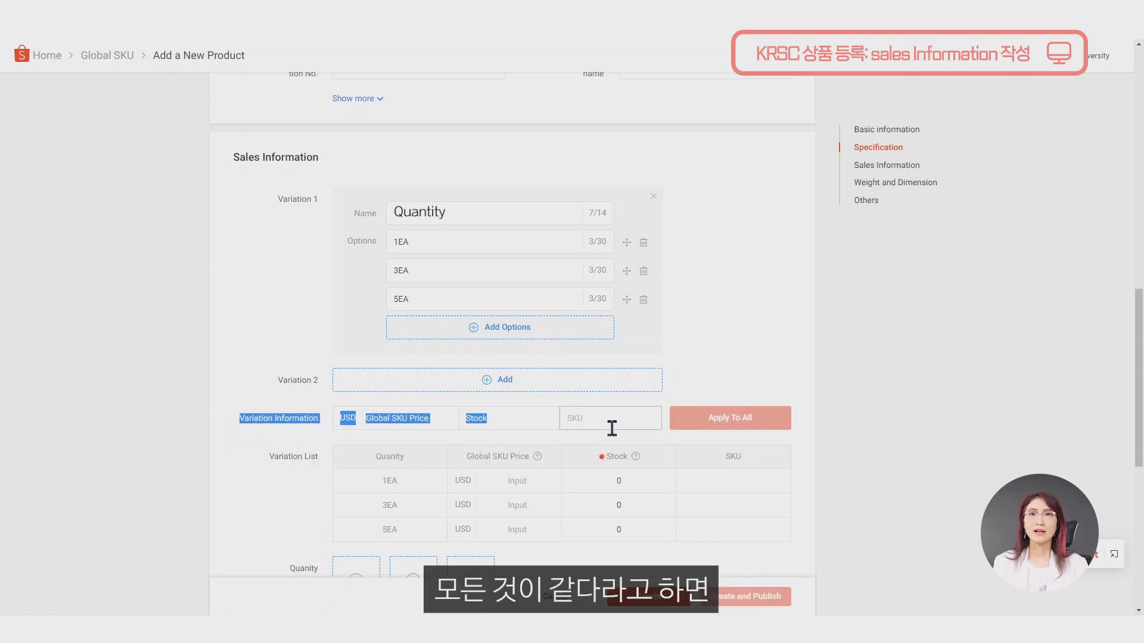
{"action": "left_click", "coordinate": [232, 433]}
{"action": "left_click_drag", "start_coordinate": [228, 419], "coordinate": [334, 424]}
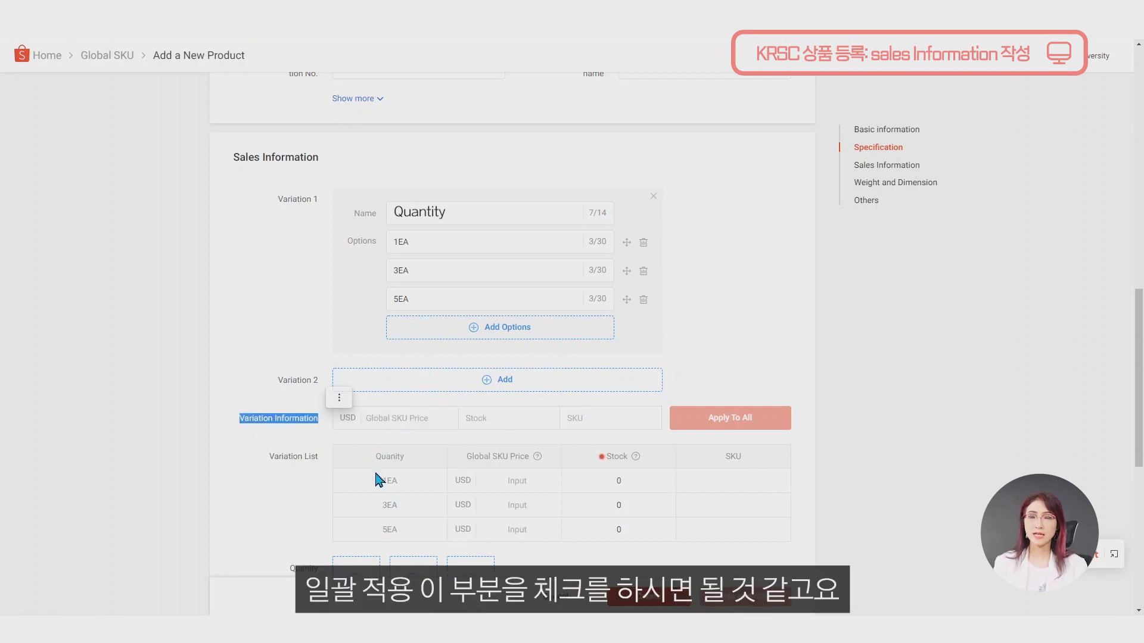
{"action": "left_click", "coordinate": [284, 486]}
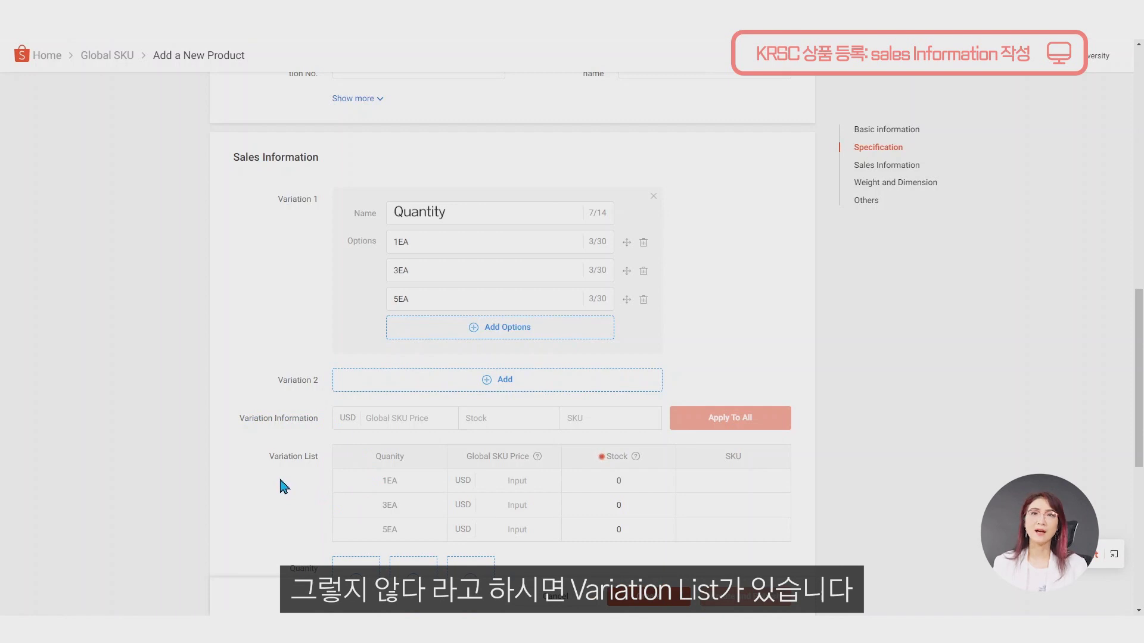
{"action": "left_click_drag", "start_coordinate": [267, 467], "coordinate": [332, 470]}
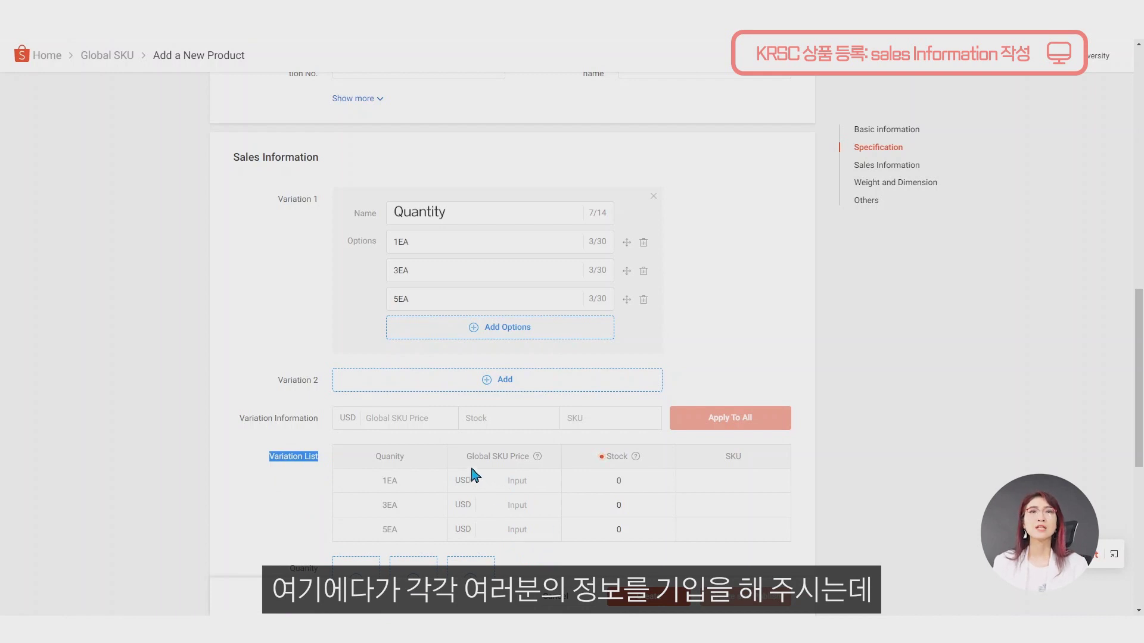
{"action": "left_click_drag", "start_coordinate": [466, 458], "coordinate": [513, 464]}
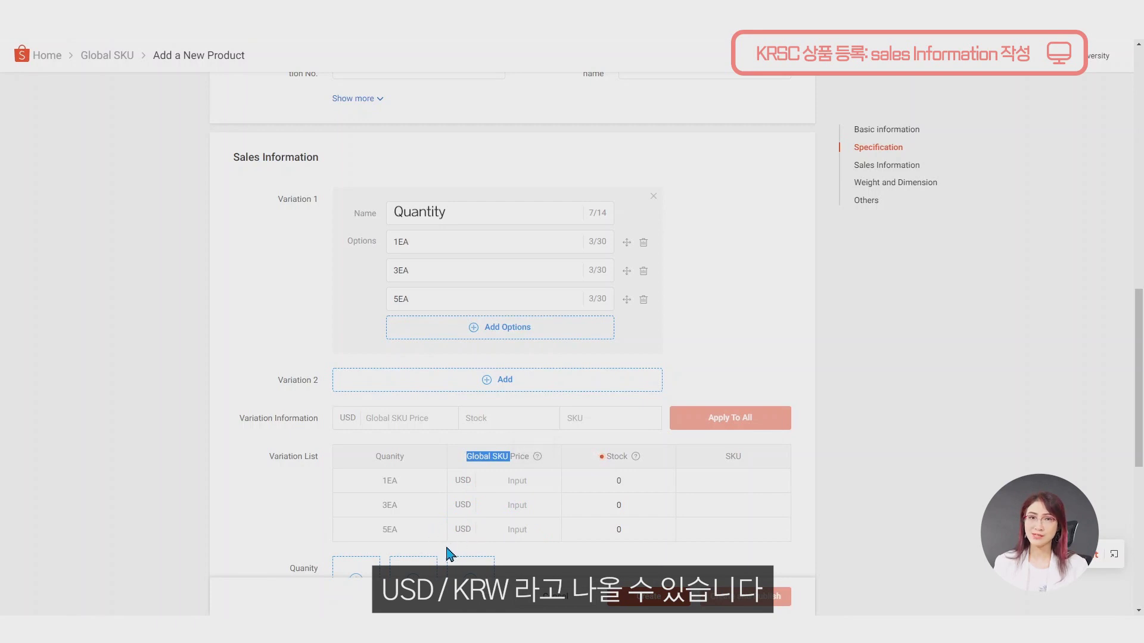
Set the Global SKU Price in the Variation List to 2 USD for 1EA, 5 USD for 3EA and 10 USD for 5EA.
{"action": "left_click", "coordinate": [515, 481]}
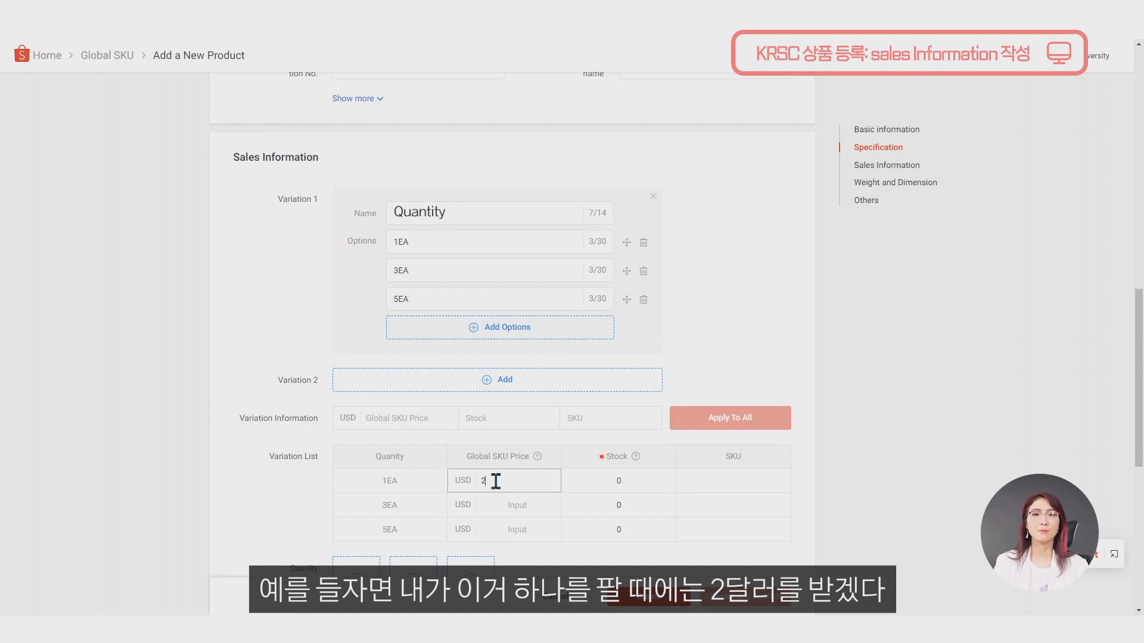
{"action": "left_click", "coordinate": [512, 509]}
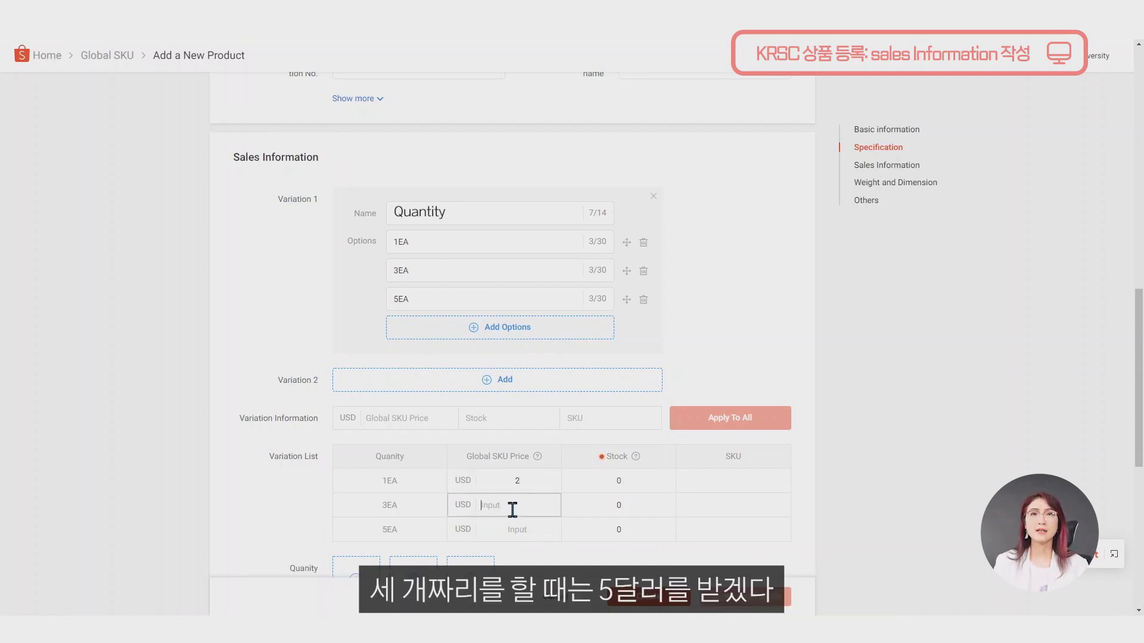
{"action": "left_click", "coordinate": [511, 529]}
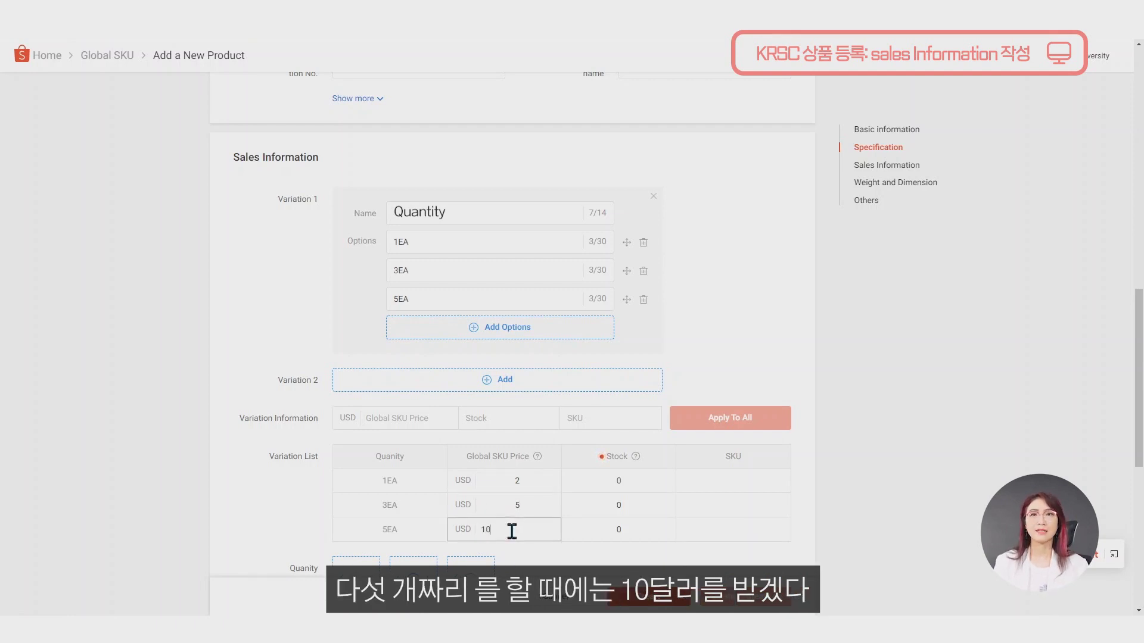
{"action": "left_click", "coordinate": [742, 529]}
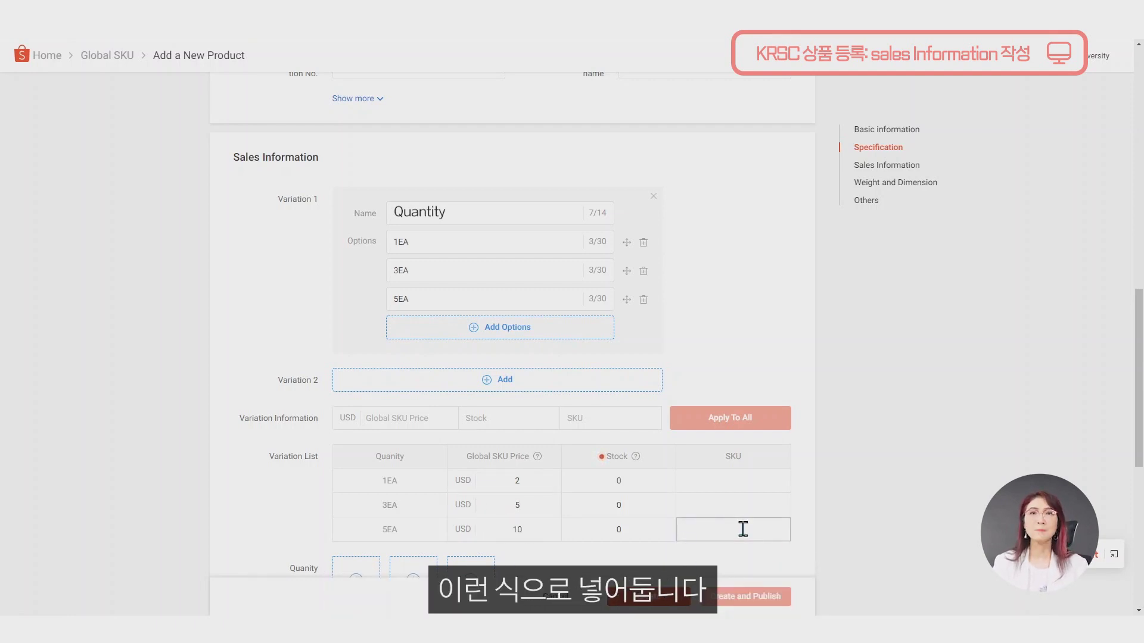
Set the Stock of the 1EA, 3EA and 5EA variations to 100 each.
{"action": "left_click", "coordinate": [636, 480]}
{"action": "type", "text": "10"}
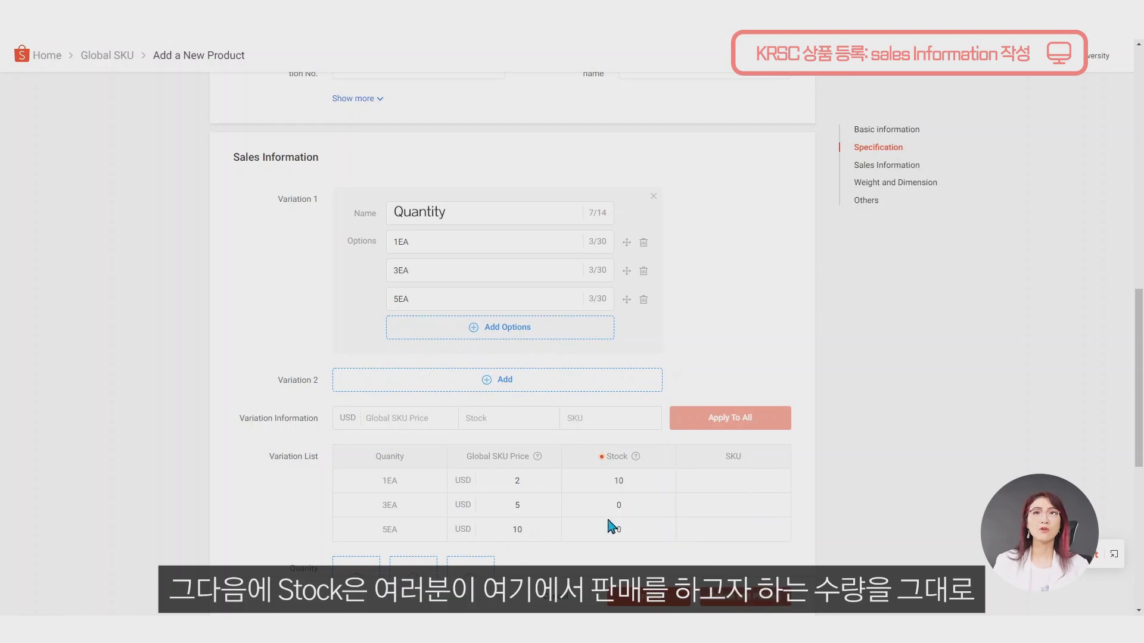
{"action": "left_click", "coordinate": [637, 482]}
{"action": "type", "text": "0"}
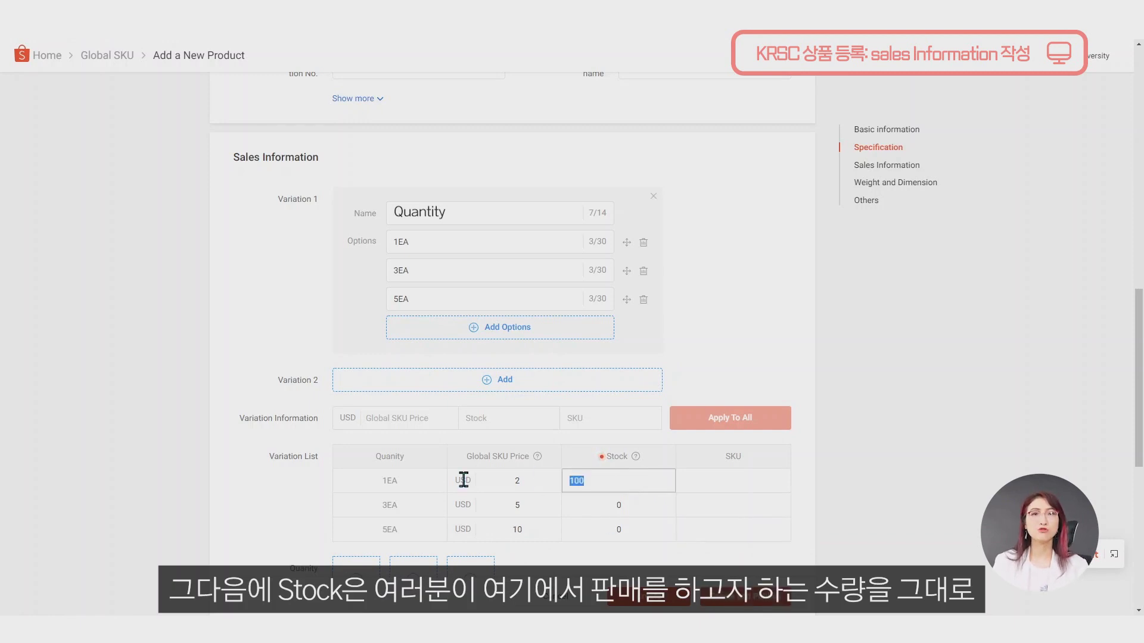
{"action": "left_click", "coordinate": [643, 506]}
{"action": "type", "text": "100"}
{"action": "left_click", "coordinate": [637, 531]}
{"action": "type", "text": "100"}
Assign the SKU codes FG_001, FG_002 and FG_003 to the 1EA, 3EA and 5EA variations in the Variation List.
{"action": "left_click", "coordinate": [735, 529]}
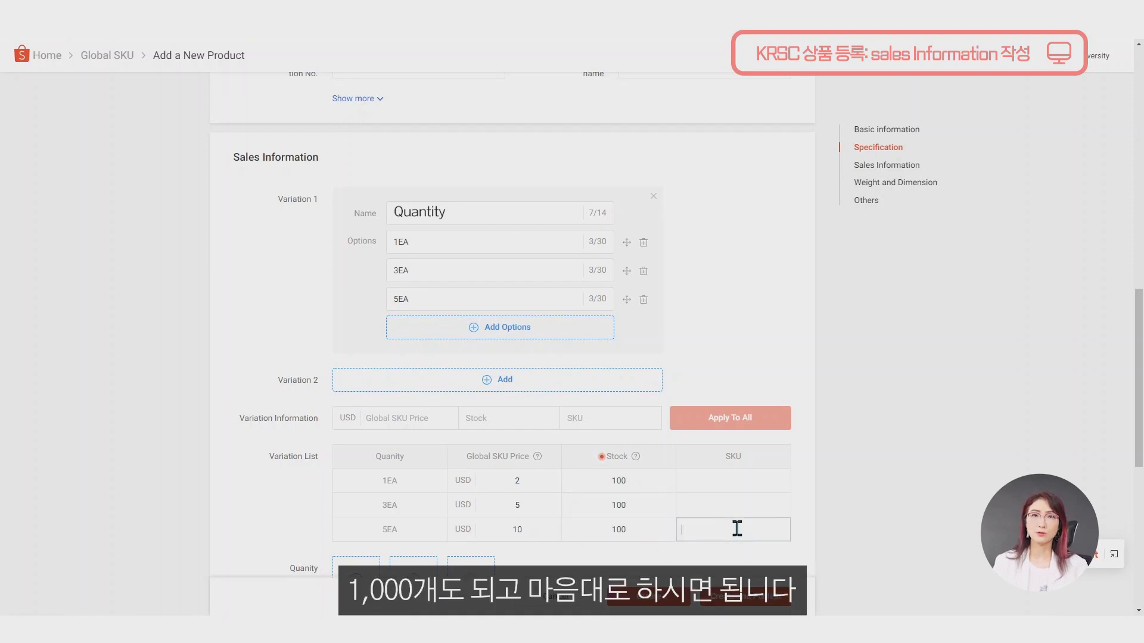
{"action": "left_click", "coordinate": [739, 479]}
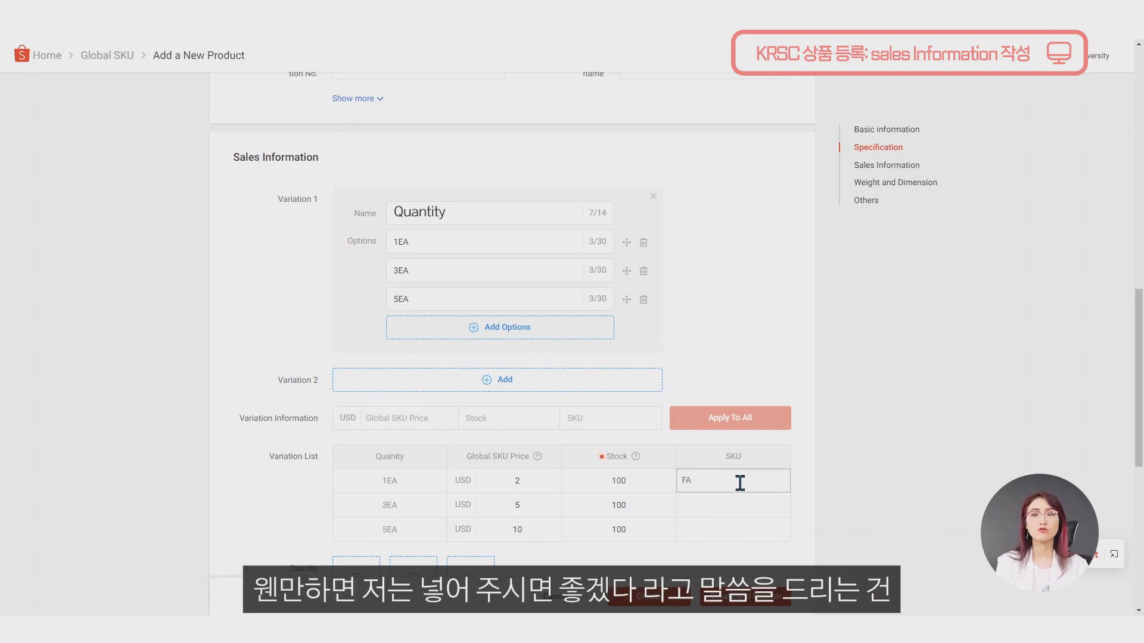
{"action": "type", "text": "FG_"}
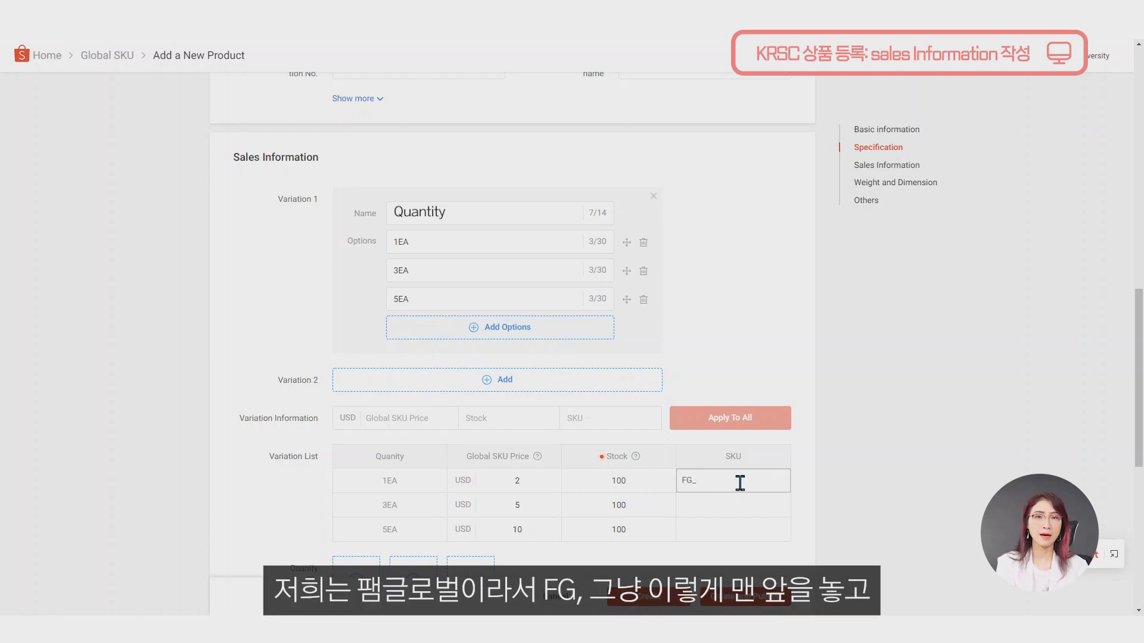
{"action": "type", "text": "01"}
{"action": "key", "text": "ctrl+a"}
{"action": "key", "text": "ctrl+c"}
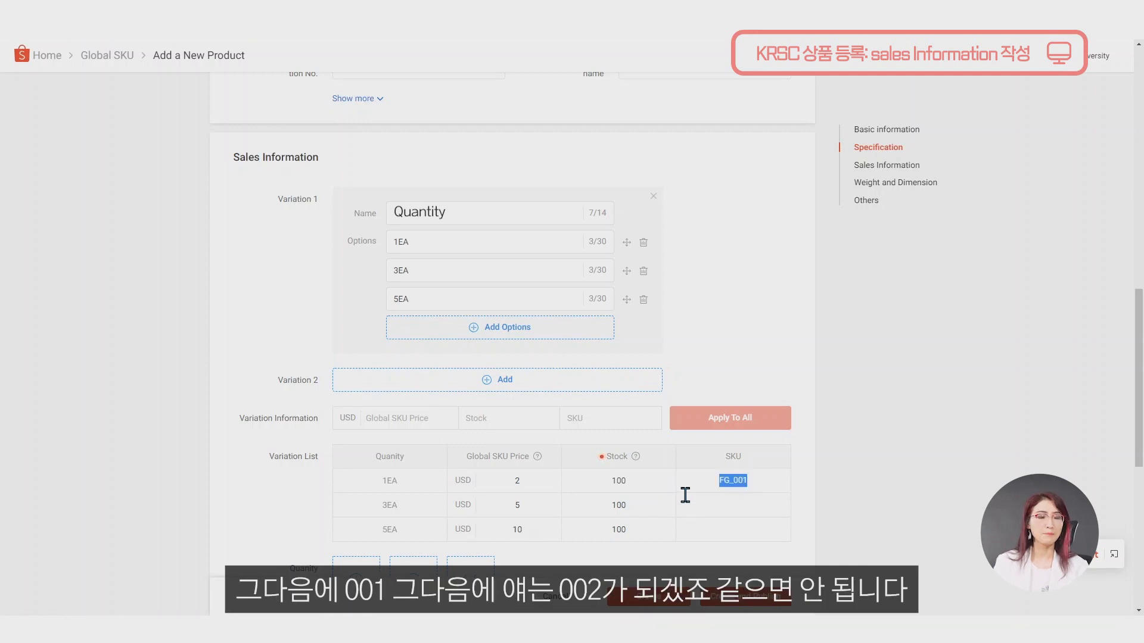
{"action": "left_click", "coordinate": [753, 513]}
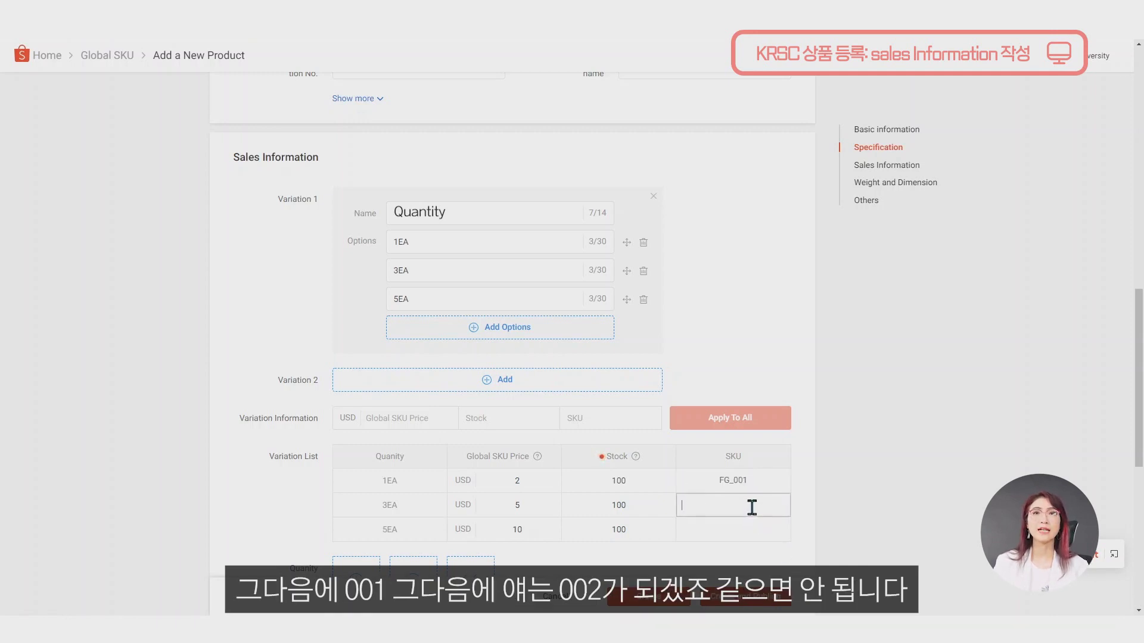
{"action": "key", "text": "ctrl+v"}
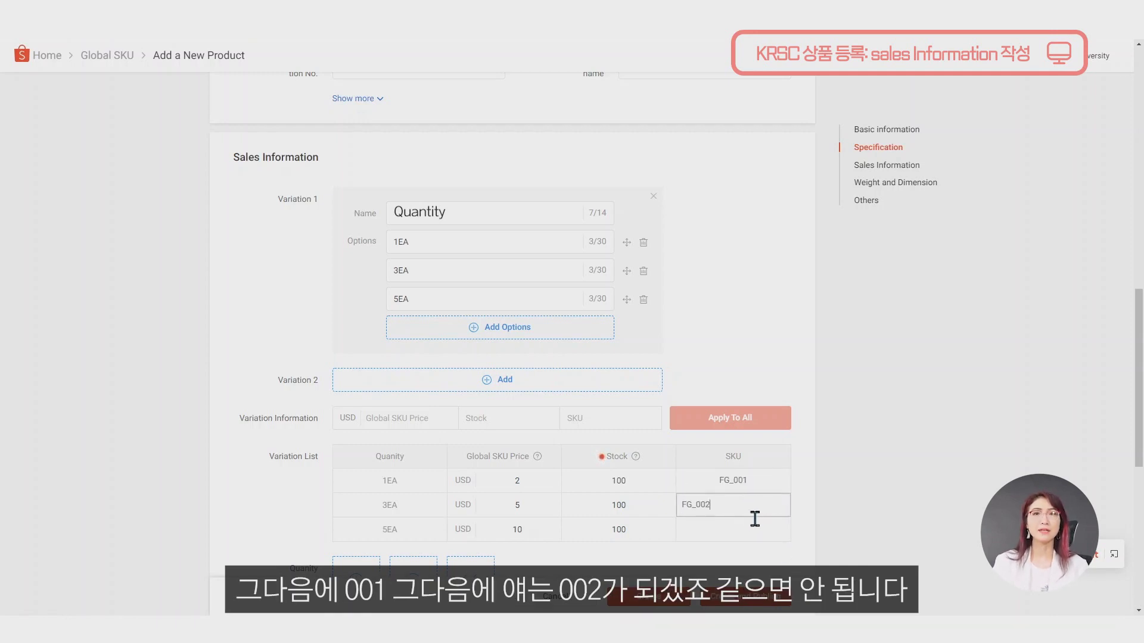
{"action": "left_click", "coordinate": [754, 530]}
{"action": "key", "text": "ctrl+v"}
{"action": "key", "text": "BackSpace"}
{"action": "type", "text": "3"}
{"action": "left_click", "coordinate": [636, 560]}
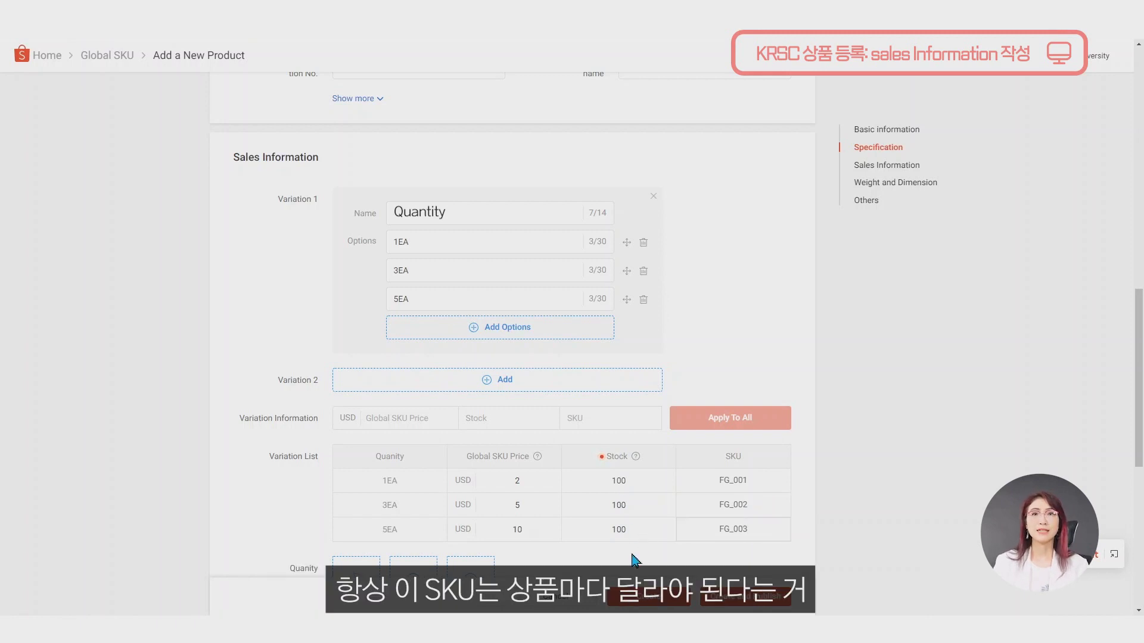
{"action": "scroll", "coordinate": [768, 524], "scroll_direction": "down", "scroll_amount": 2}
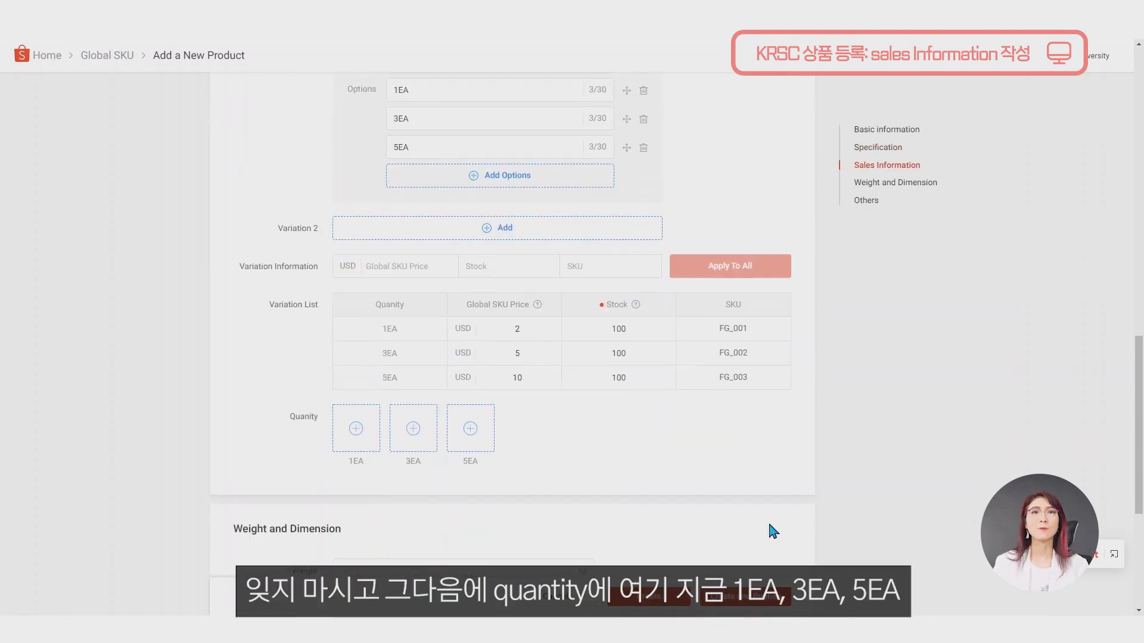
{"action": "scroll", "coordinate": [773, 530], "scroll_direction": "down", "scroll_amount": 1}
{"action": "left_click_drag", "start_coordinate": [285, 401], "coordinate": [330, 390]}
{"action": "left_click", "coordinate": [339, 377]}
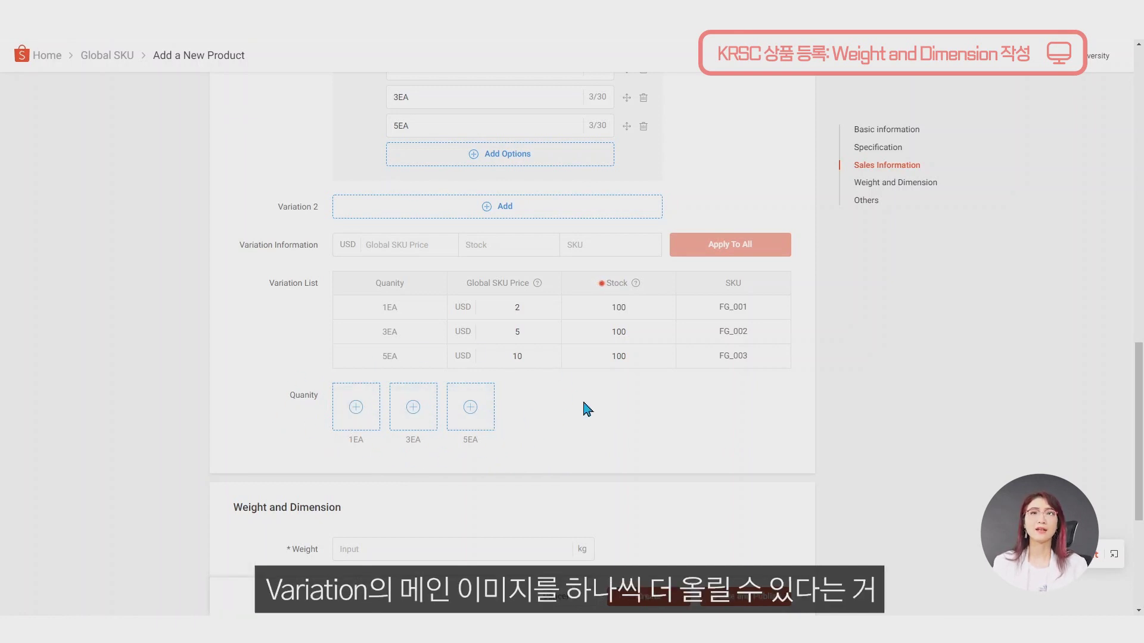
{"action": "scroll", "coordinate": [596, 426], "scroll_direction": "down", "scroll_amount": 5}
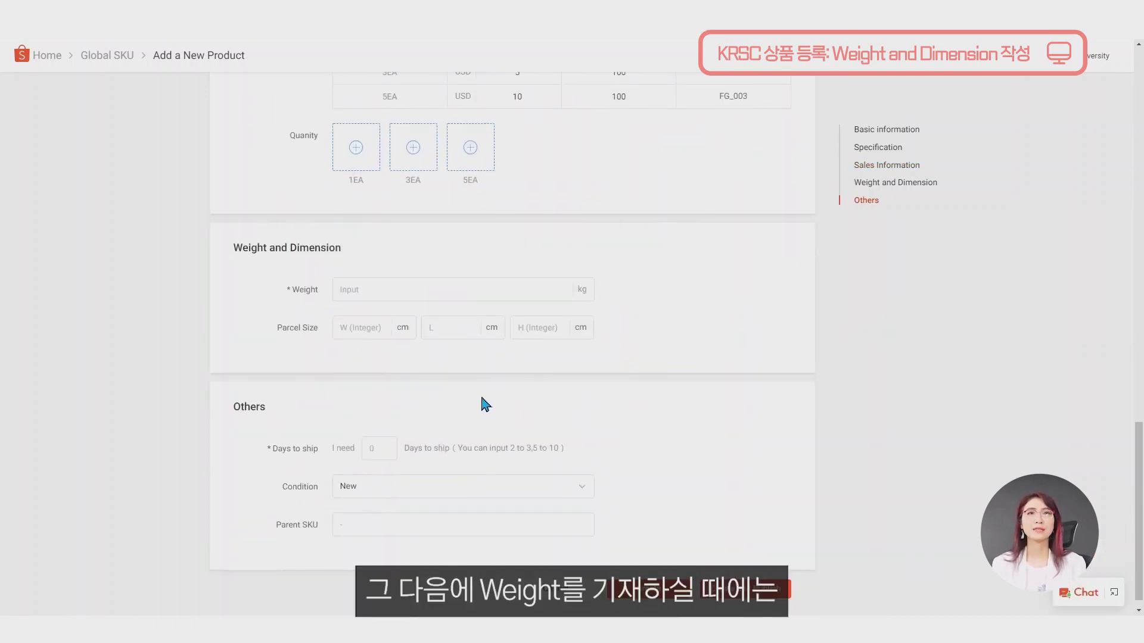
{"action": "left_click", "coordinate": [464, 290]}
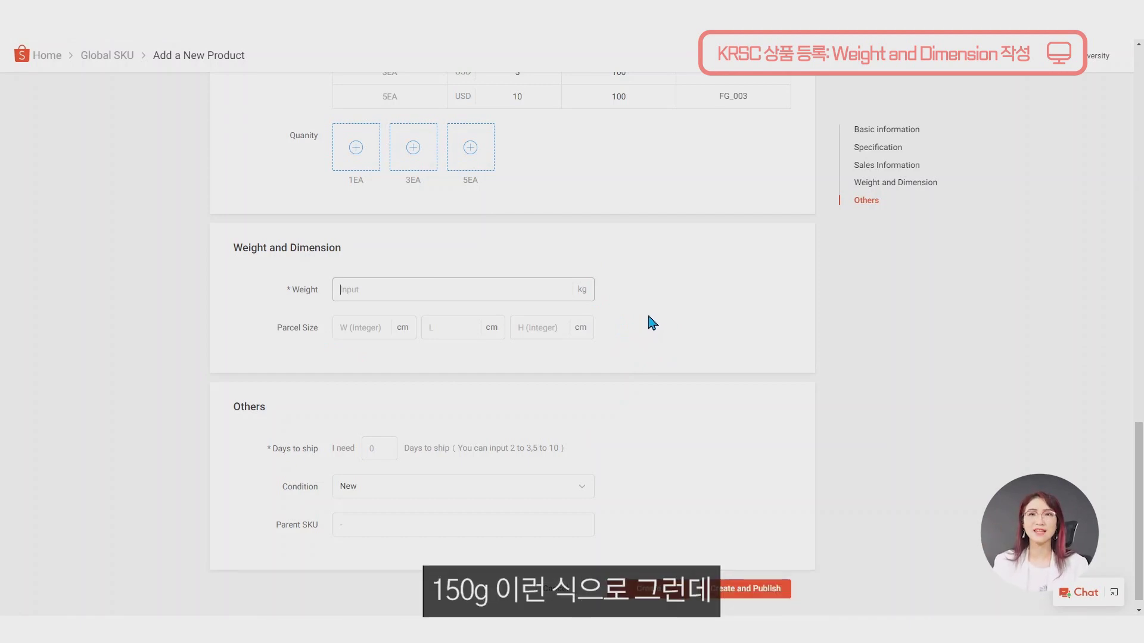
{"action": "double_click", "coordinate": [578, 292]}
{"action": "left_click", "coordinate": [622, 309]}
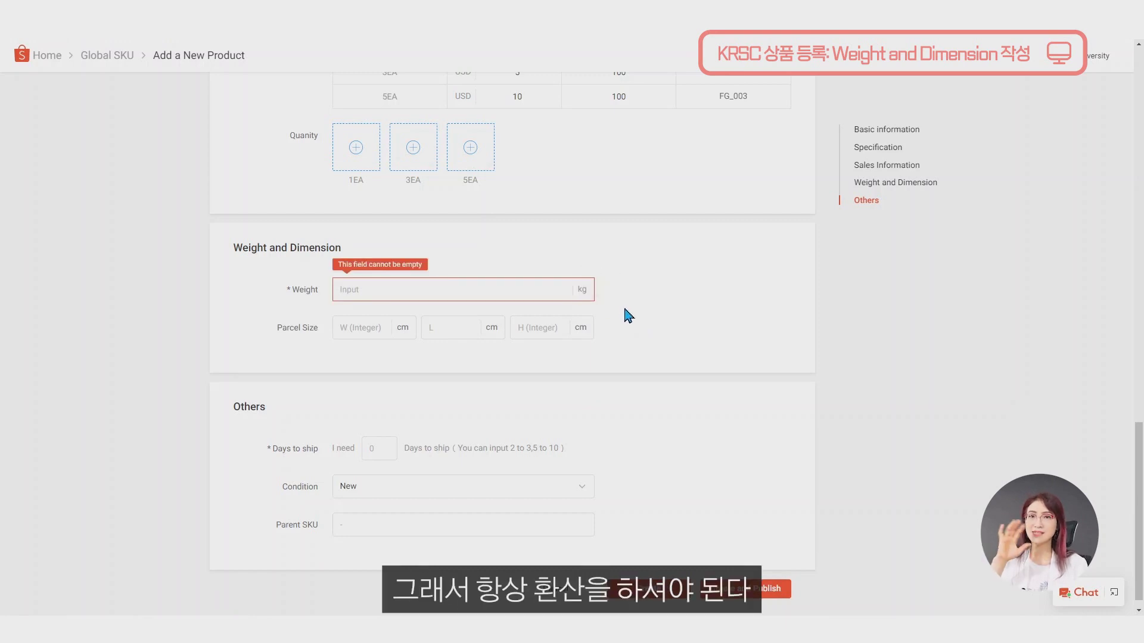
{"action": "left_click", "coordinate": [505, 291]}
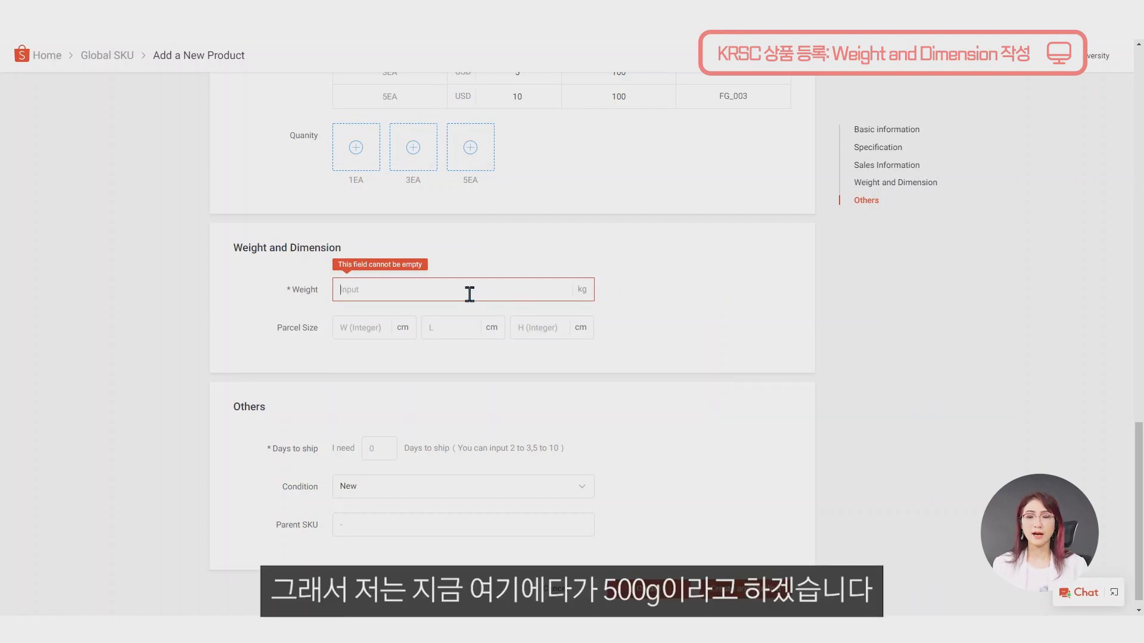
{"action": "type", "text": "5"}
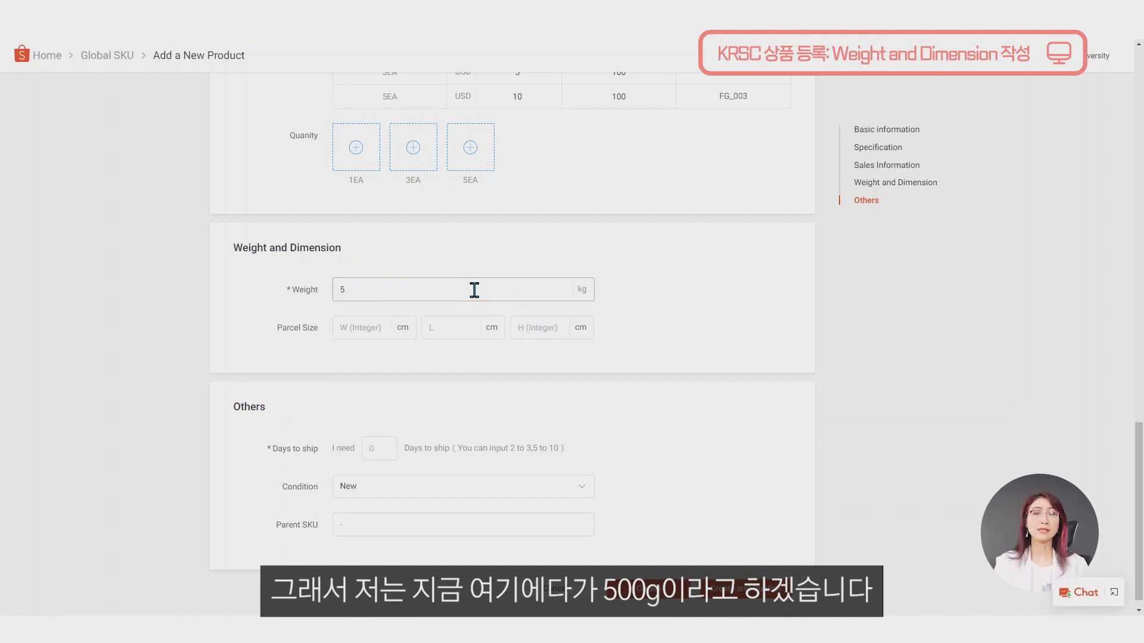
{"action": "type", "text": "00"}
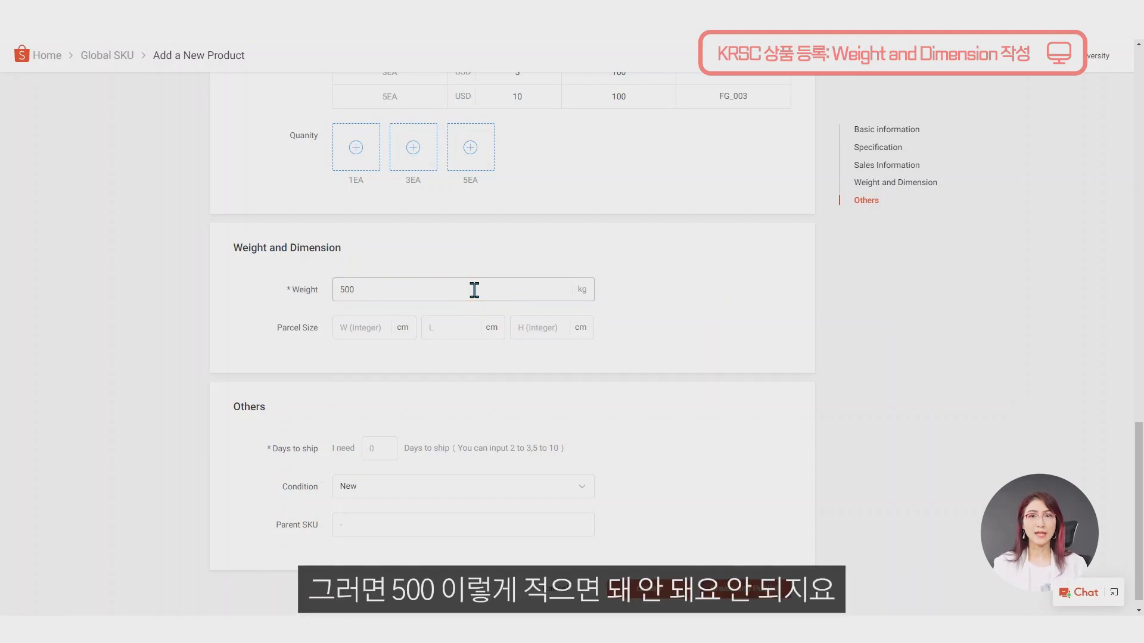
{"action": "key", "text": "BackSpace"}
{"action": "key", "text": "BackSpace"}
{"action": "key", "text": "BackSpace"}
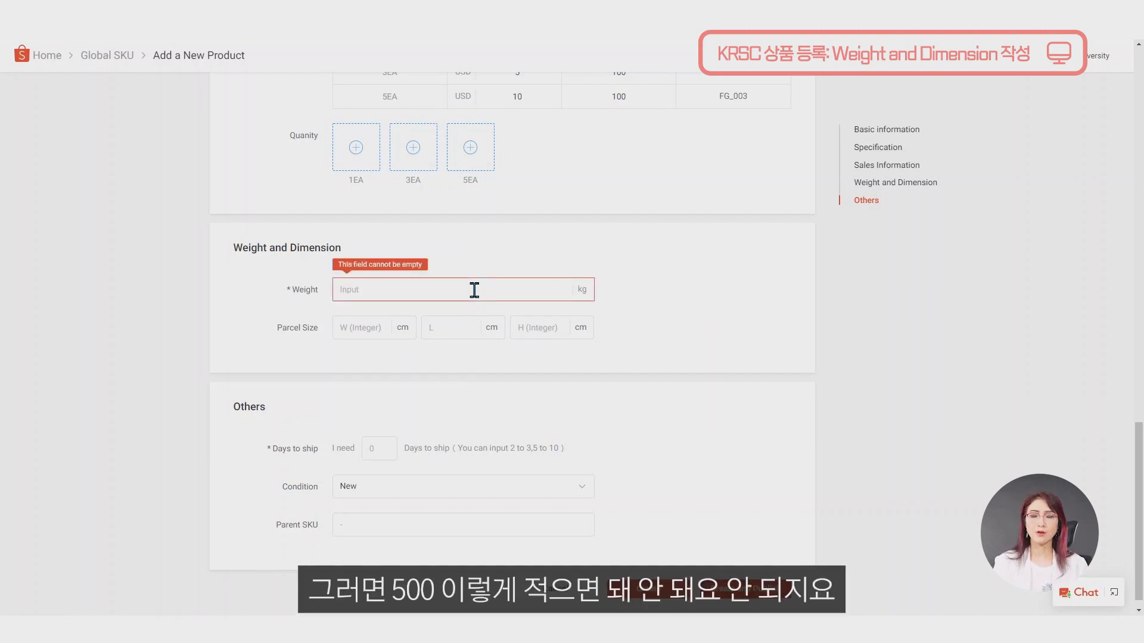
Set the product Weight to 0.5 kg and the Parcel Size to 20 cm wide, 15 cm long and 10 cm high.
{"action": "type", "text": "0.5"}
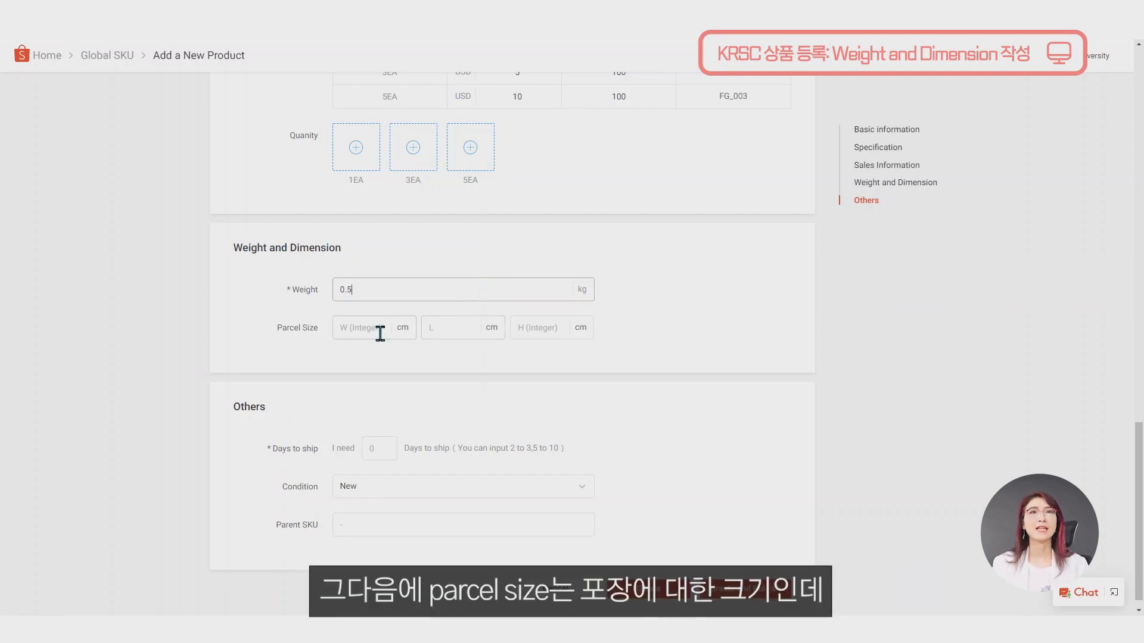
{"action": "left_click", "coordinate": [280, 336]}
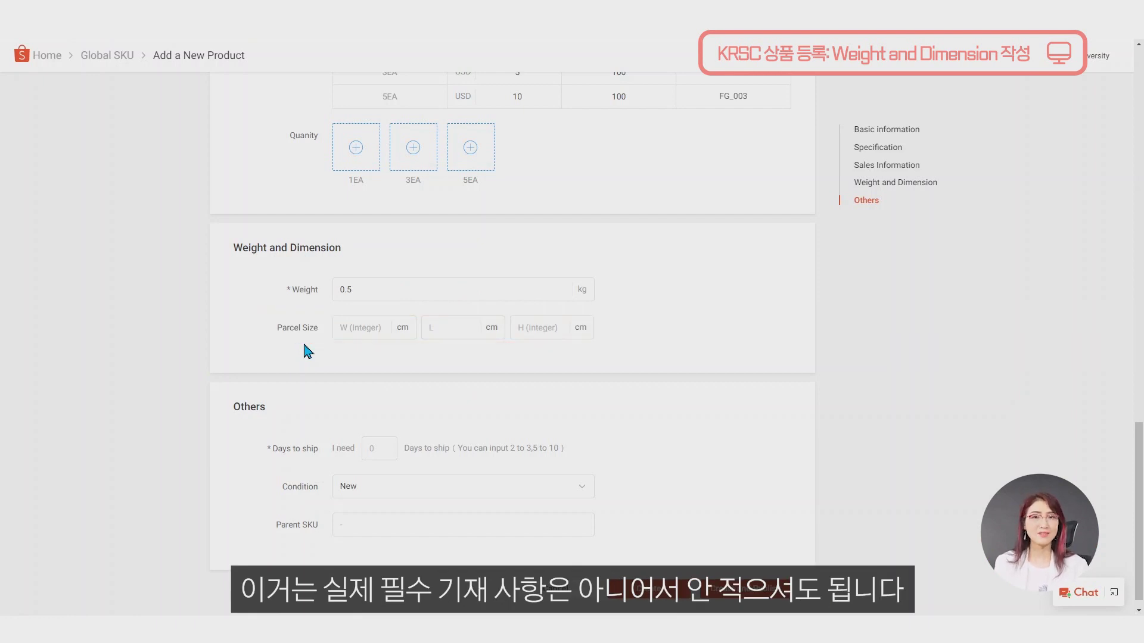
{"action": "left_click", "coordinate": [349, 329]}
{"action": "type", "text": "20"}
{"action": "key", "text": "Tab"}
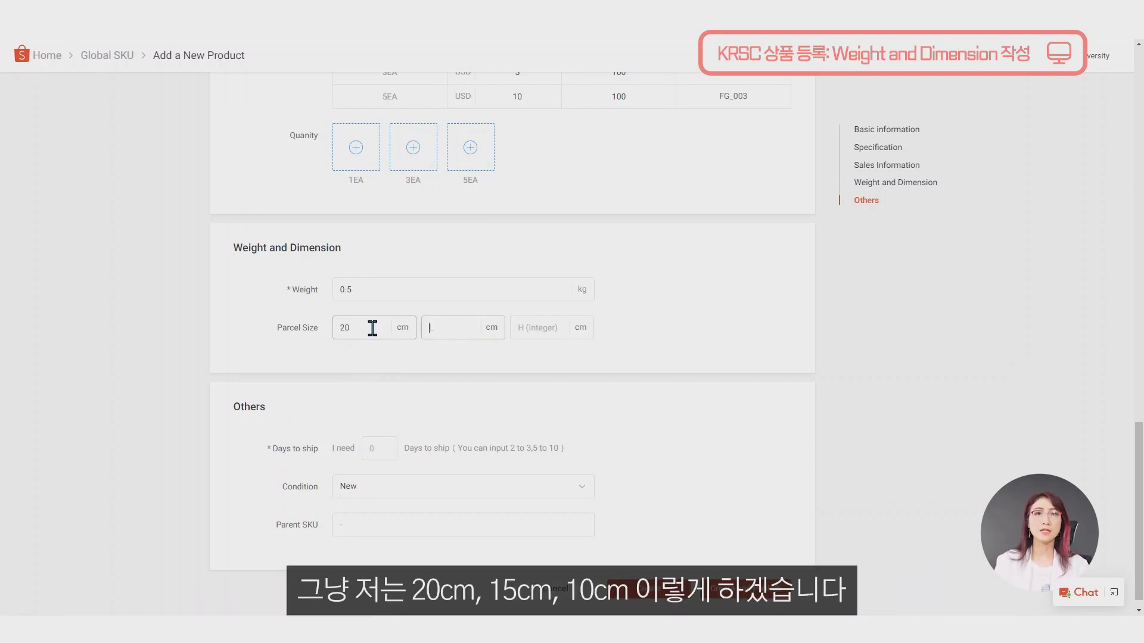
{"action": "type", "text": "15"}
{"action": "key", "text": "Tab"}
{"action": "type", "text": "10"}
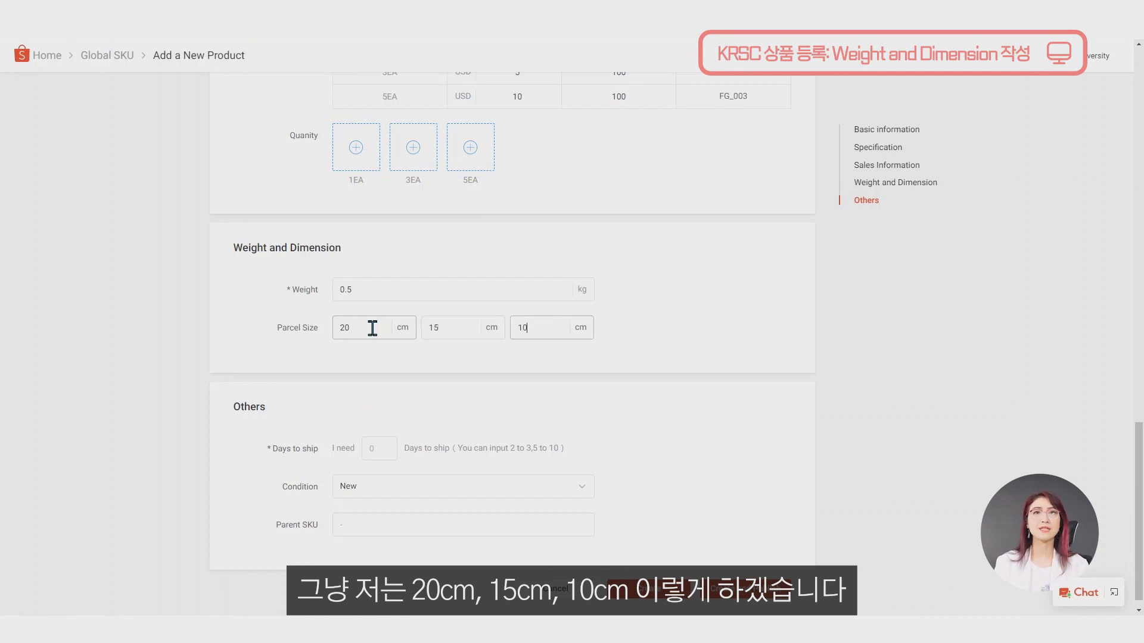
{"action": "left_click", "coordinate": [590, 344]}
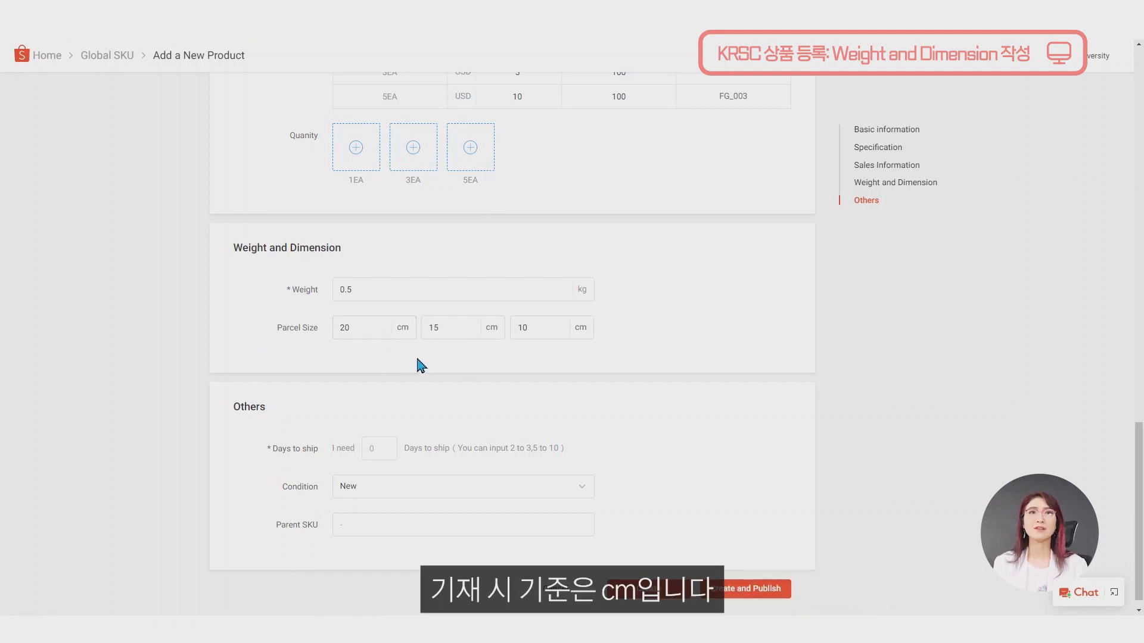
Set Days to ship to 2 in the Others section.
{"action": "left_click_drag", "start_coordinate": [284, 290], "coordinate": [319, 292]}
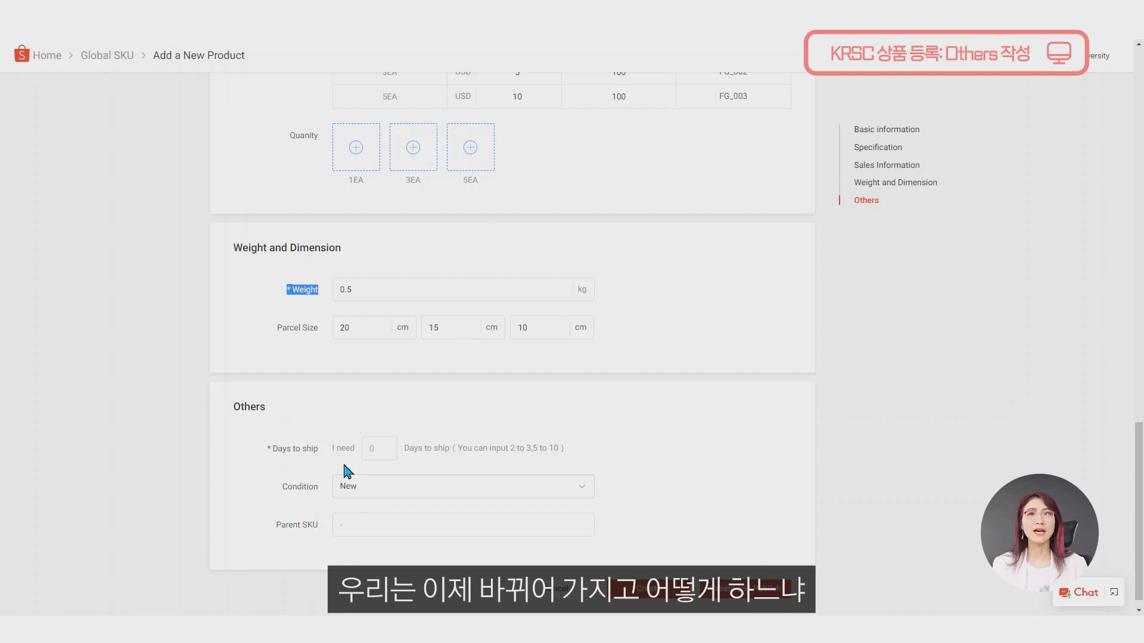
{"action": "left_click_drag", "start_coordinate": [457, 448], "coordinate": [558, 452]}
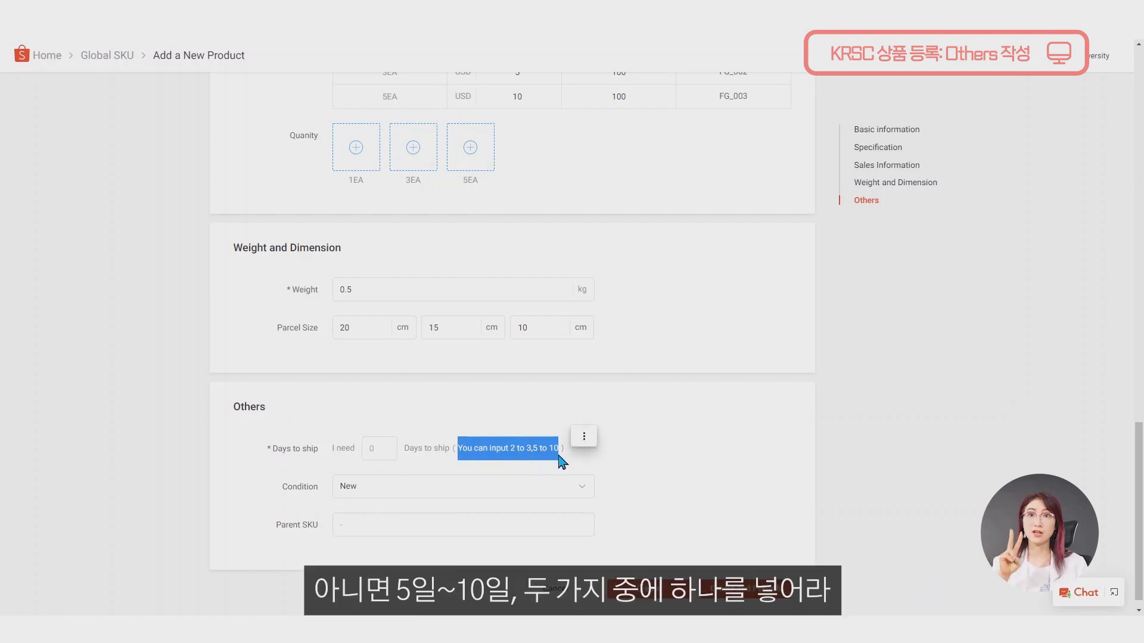
{"action": "left_click", "coordinate": [377, 448]}
{"action": "type", "text": "2"}
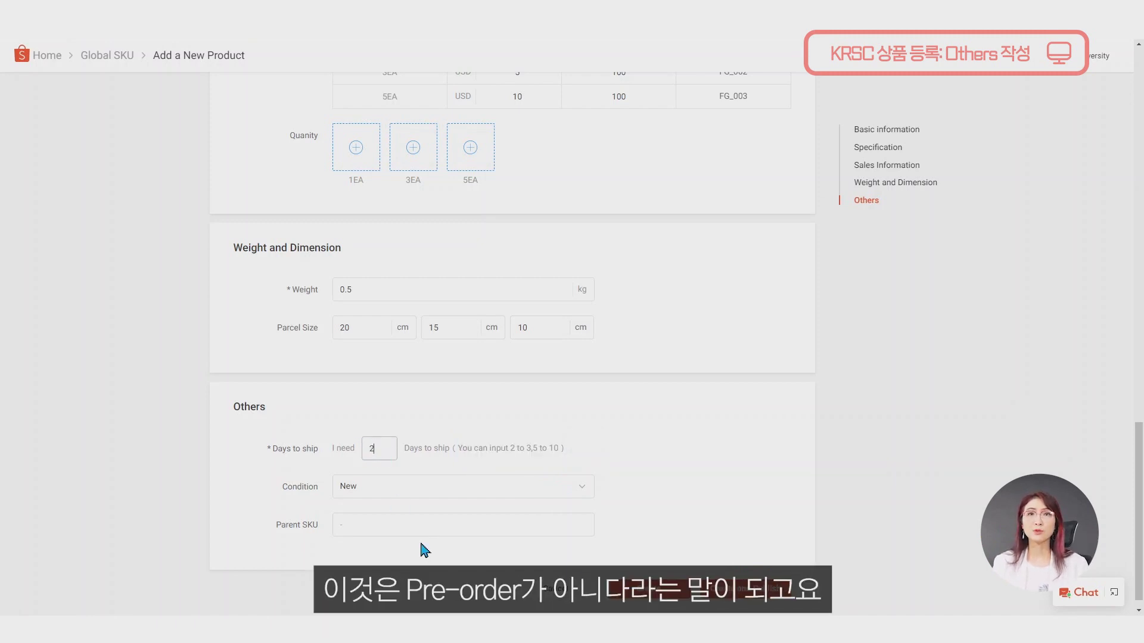
Try 7 as the Days to ship value and restore it to 2.
{"action": "left_click_drag", "start_coordinate": [388, 452], "coordinate": [345, 454]}
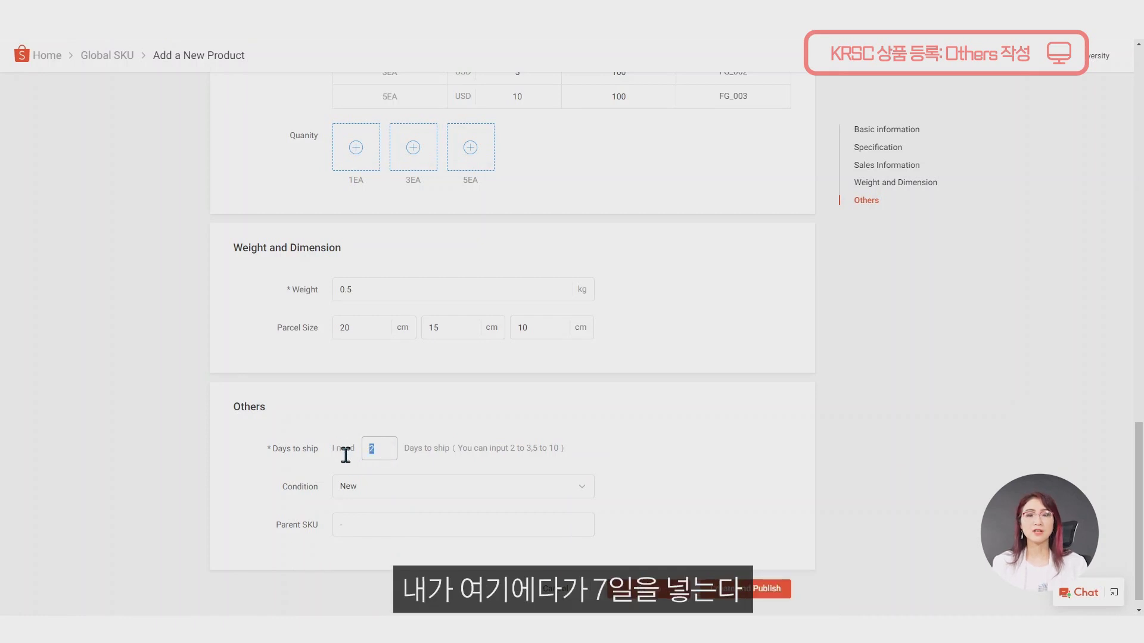
{"action": "type", "text": "7"}
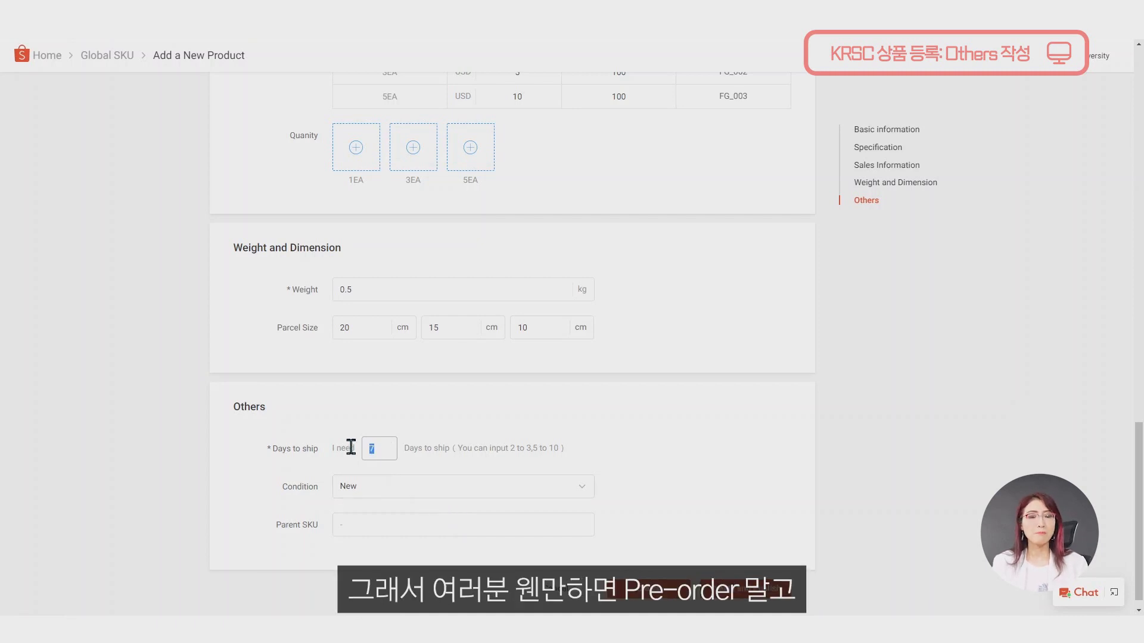
{"action": "key", "text": "BackSpace"}
{"action": "type", "text": "2"}
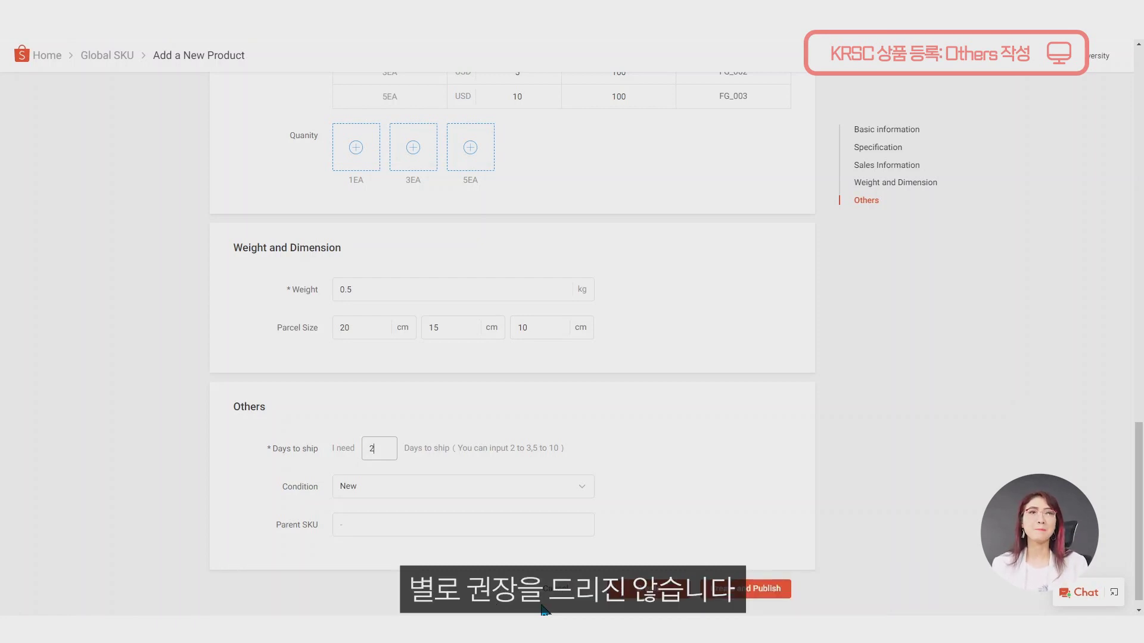
Choose New as the product's Condition and set the Parent SKU to FG_FOOD_01.
{"action": "left_click", "coordinate": [502, 496]}
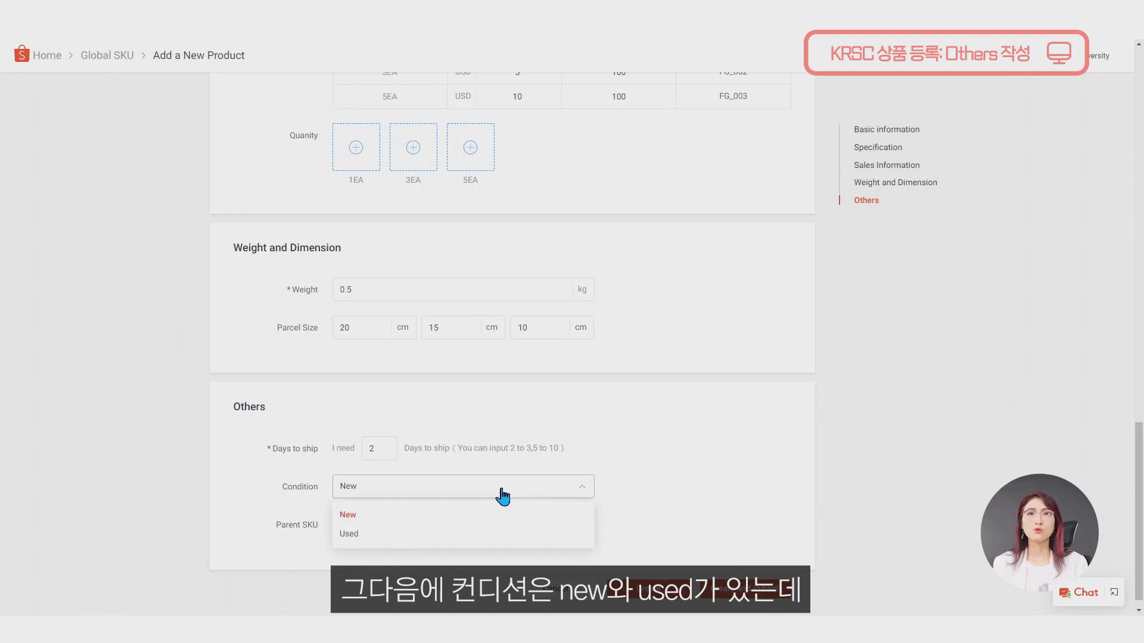
{"action": "left_click", "coordinate": [356, 516]}
{"action": "left_click_drag", "start_coordinate": [277, 526], "coordinate": [319, 527]}
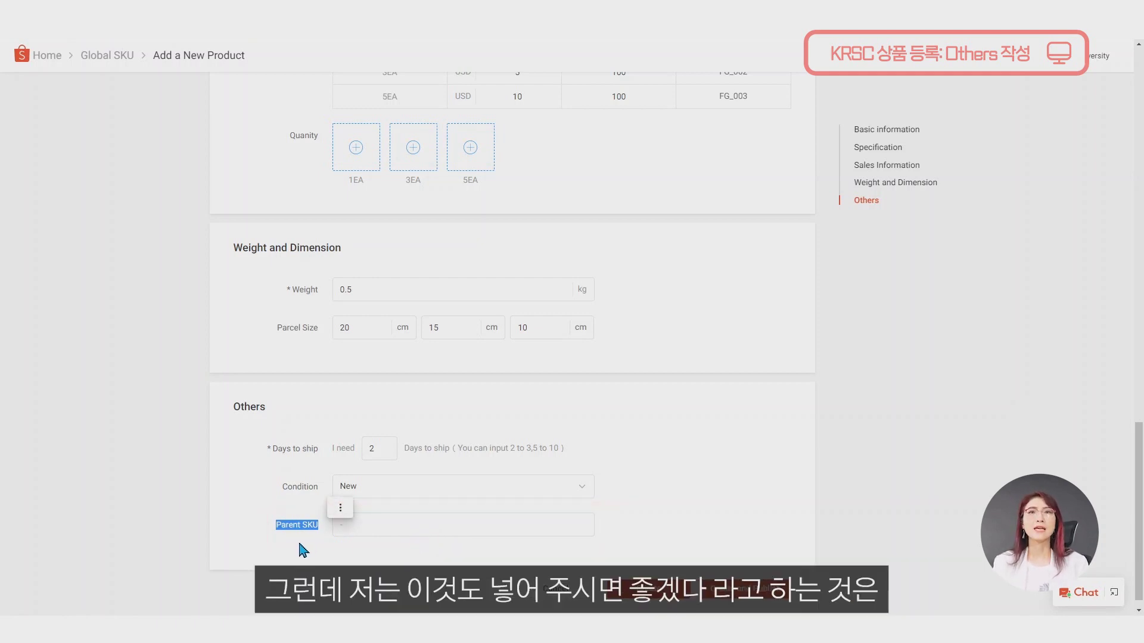
{"action": "scroll", "coordinate": [730, 334], "scroll_direction": "up", "scroll_amount": 4}
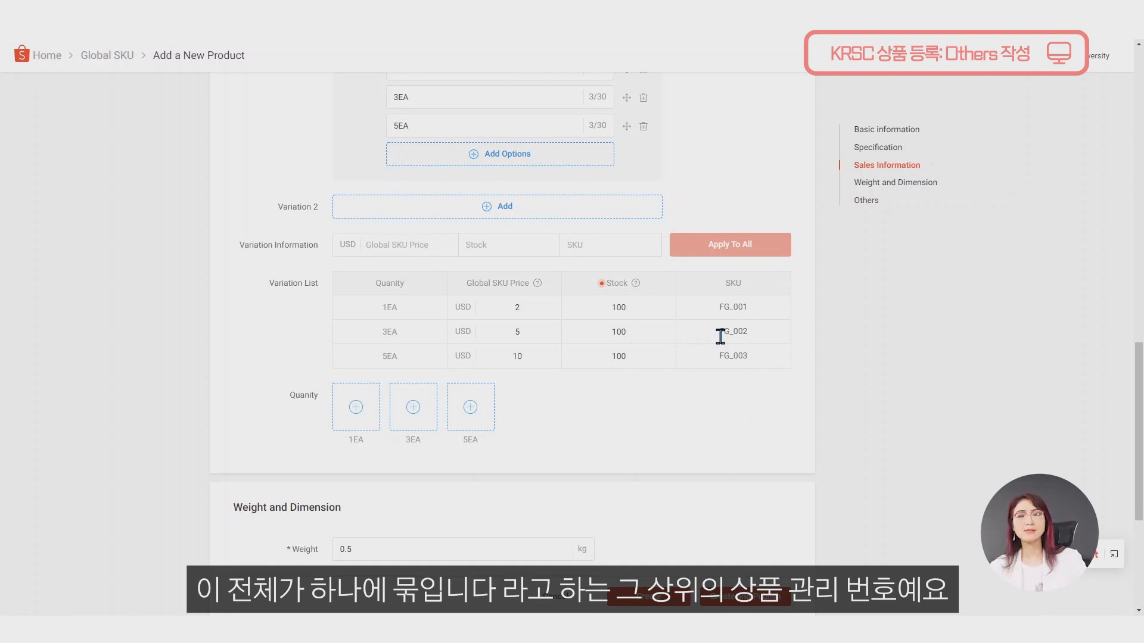
{"action": "scroll", "coordinate": [914, 374], "scroll_direction": "down", "scroll_amount": 5}
{"action": "left_click", "coordinate": [450, 510]}
{"action": "type", "text": "FG"}
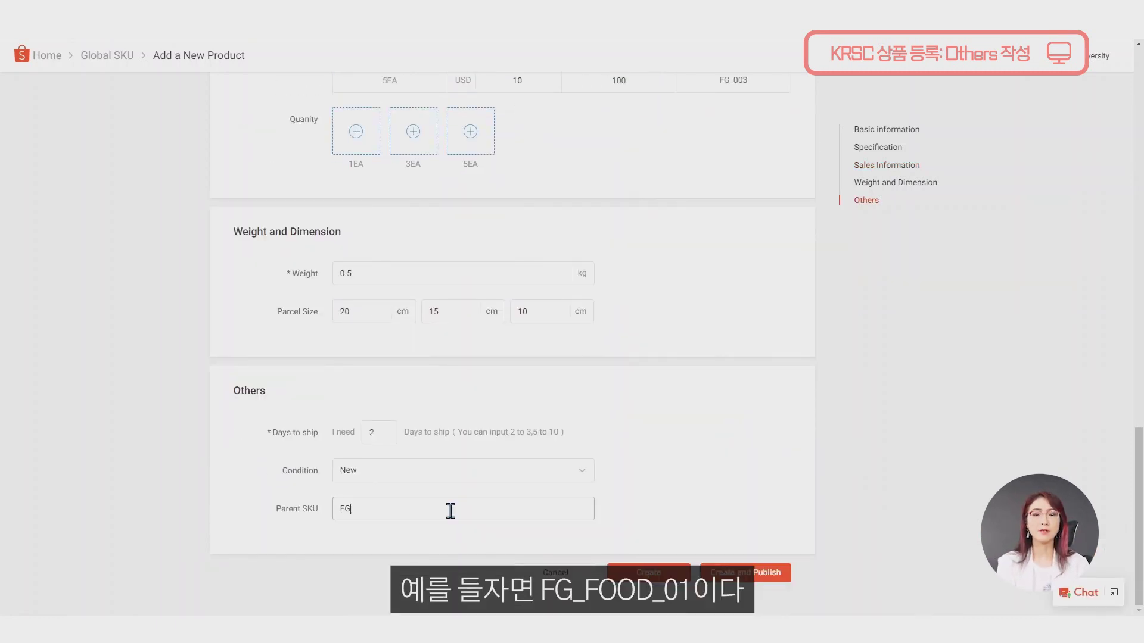
{"action": "type", "text": "_FOOD_01"}
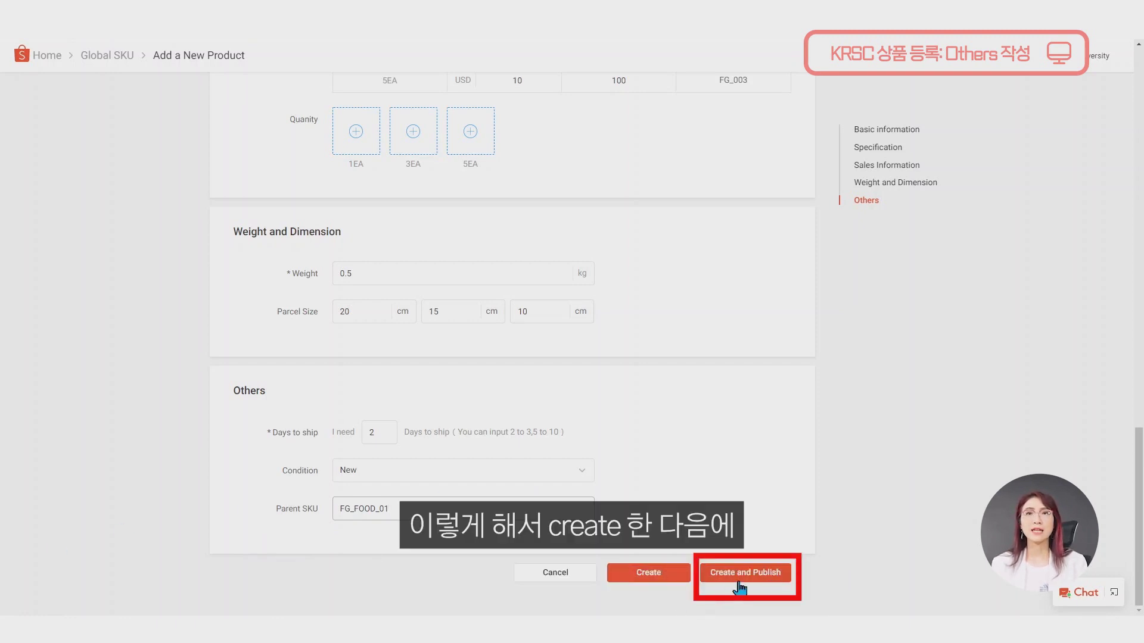
{"action": "scroll", "coordinate": [796, 556], "scroll_direction": "up", "scroll_amount": 3}
{"action": "scroll", "coordinate": [799, 560], "scroll_direction": "up", "scroll_amount": 5}
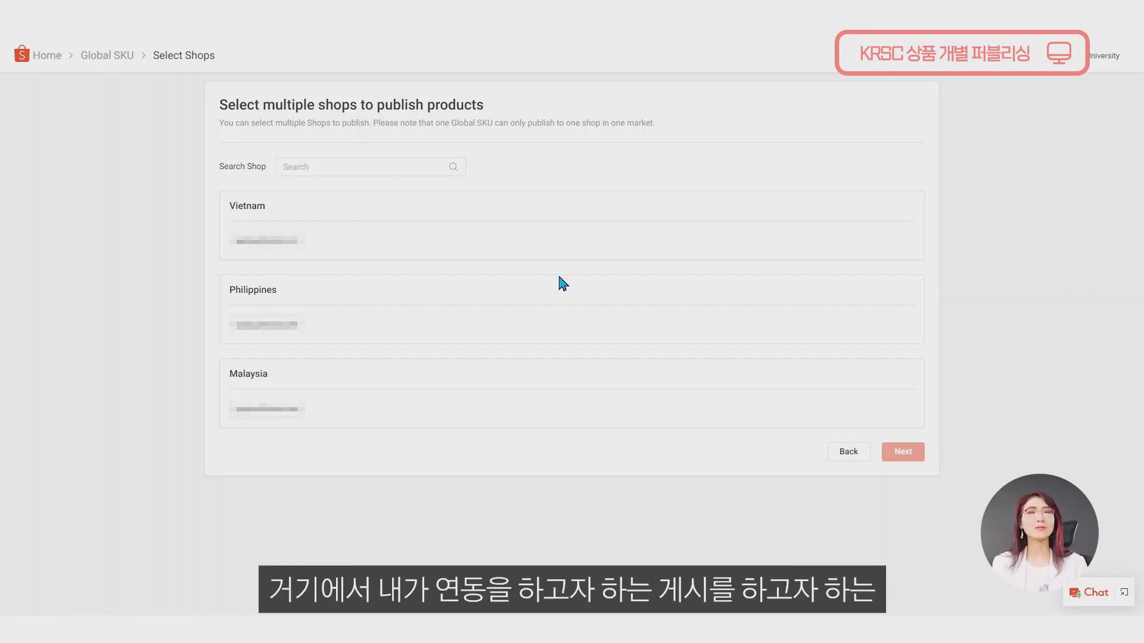
Select the Vietnam, Philippines and Malaysia shops for publishing and proceed to the publish price confirmation.
{"action": "left_click", "coordinate": [263, 255]}
{"action": "left_click", "coordinate": [267, 334]}
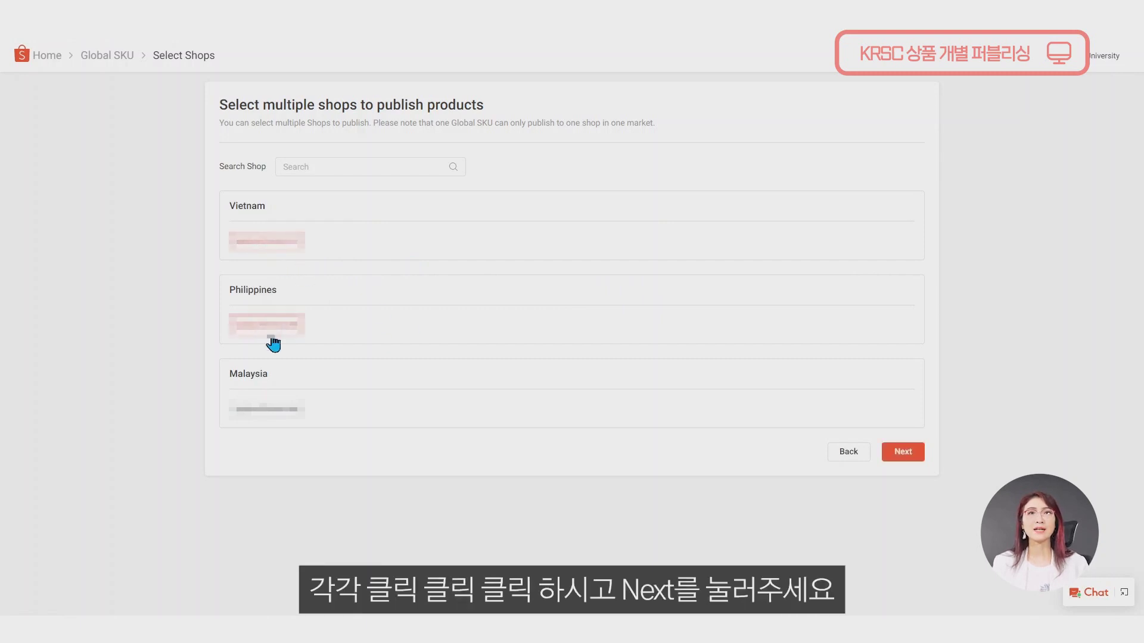
{"action": "left_click", "coordinate": [244, 414]}
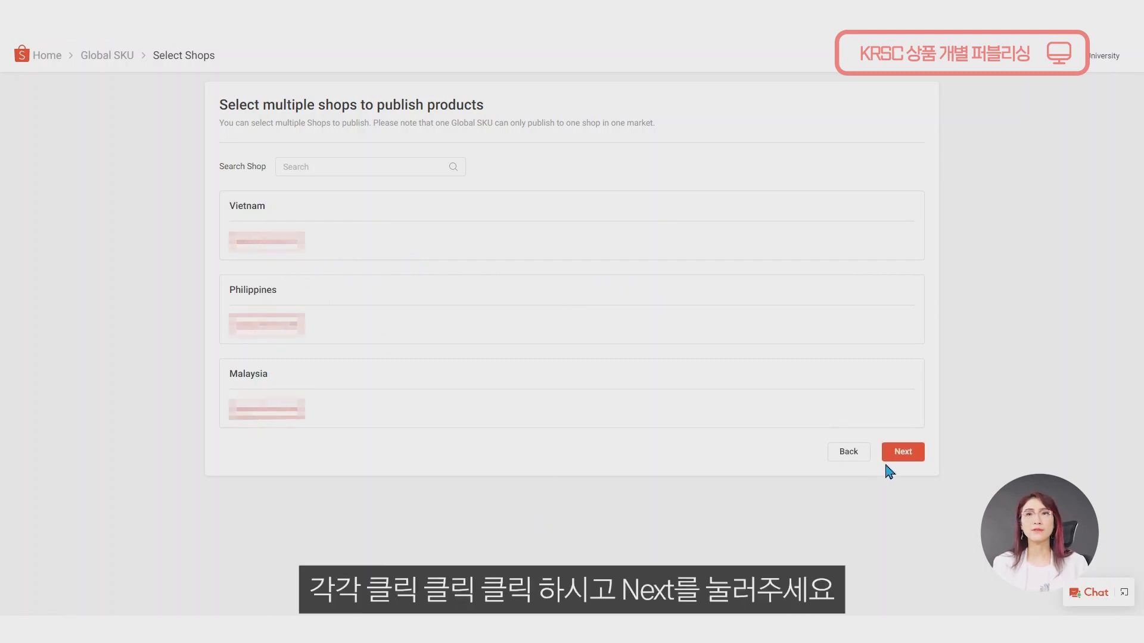
{"action": "left_click", "coordinate": [903, 453]}
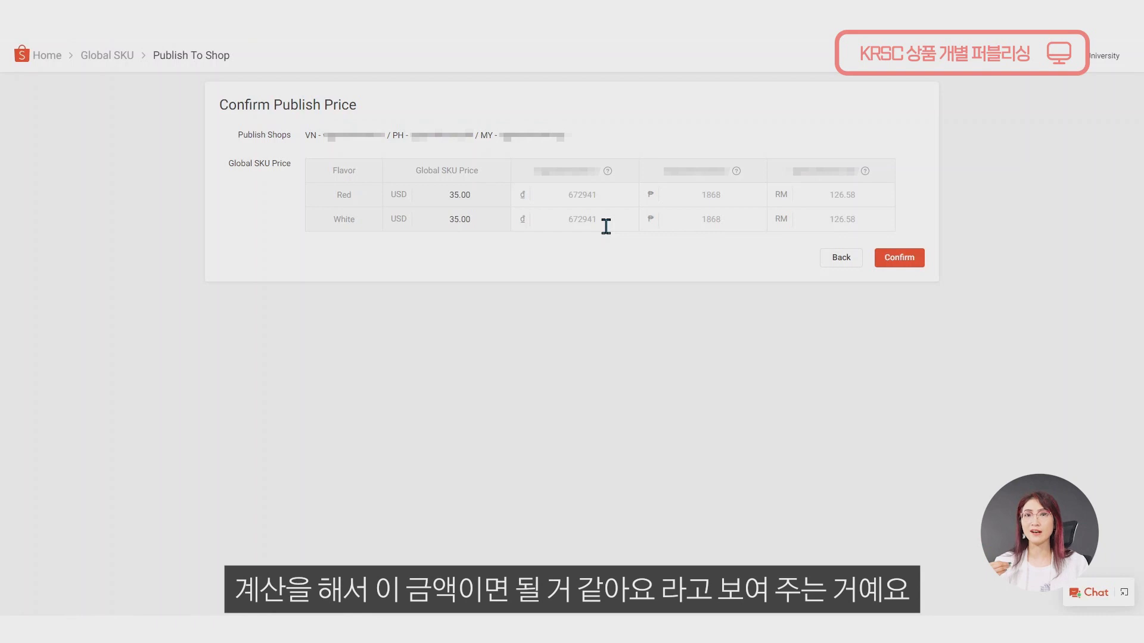
{"action": "left_click", "coordinate": [608, 194]}
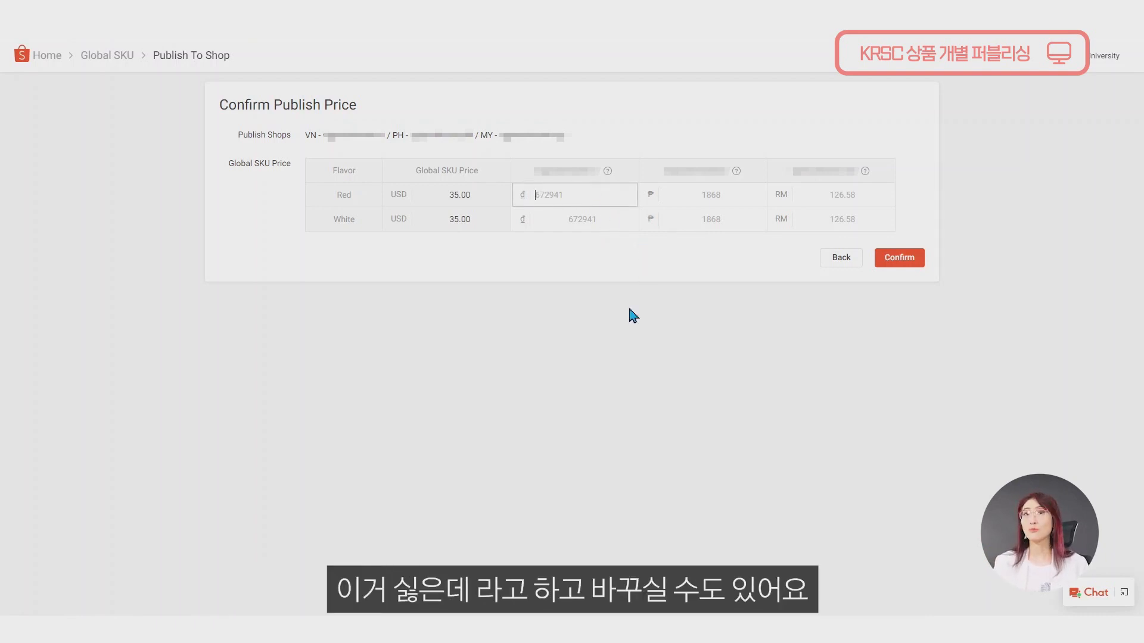
{"action": "left_click", "coordinate": [624, 262]}
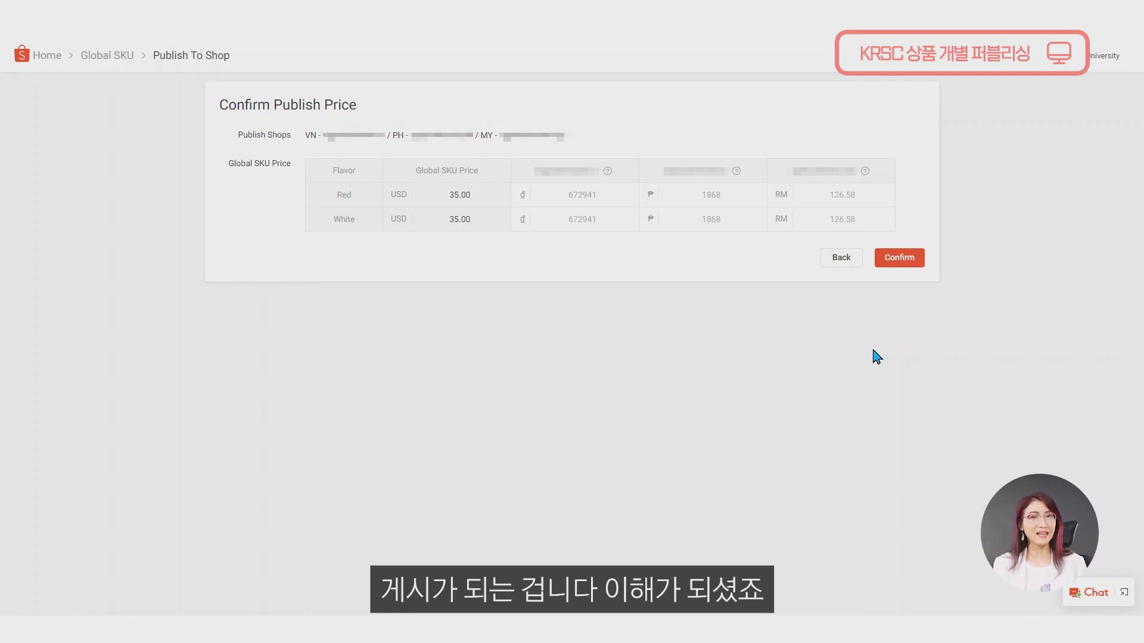
Return to the Global SKU list, select its products and open the Publish Shop Products page.
{"action": "left_click", "coordinate": [93, 56]}
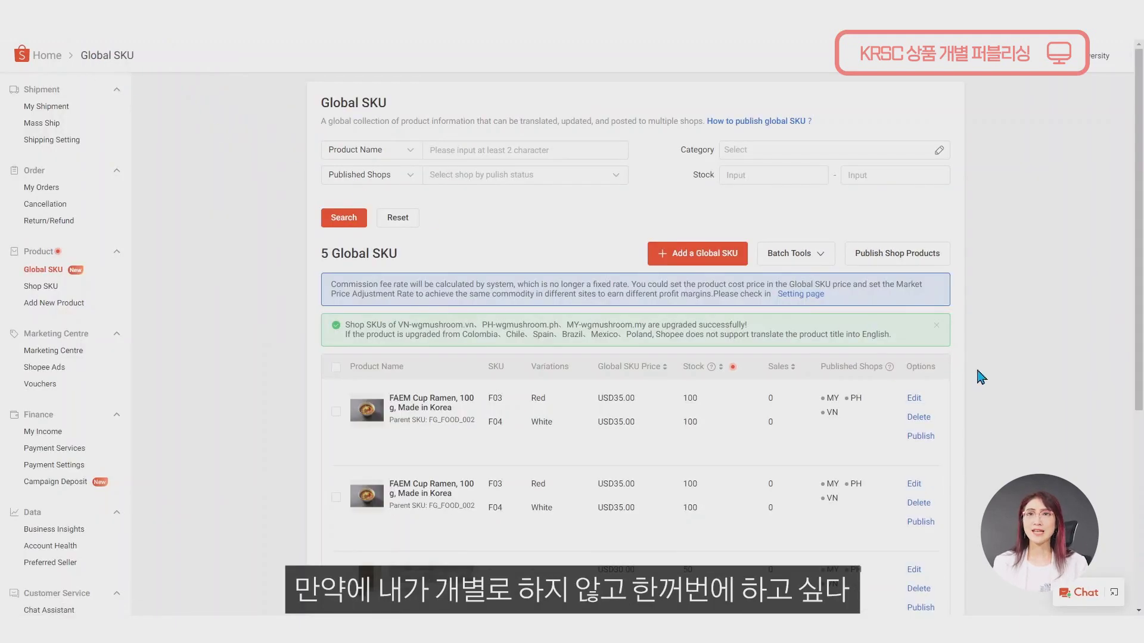
{"action": "scroll", "coordinate": [953, 316], "scroll_direction": "down", "scroll_amount": 2}
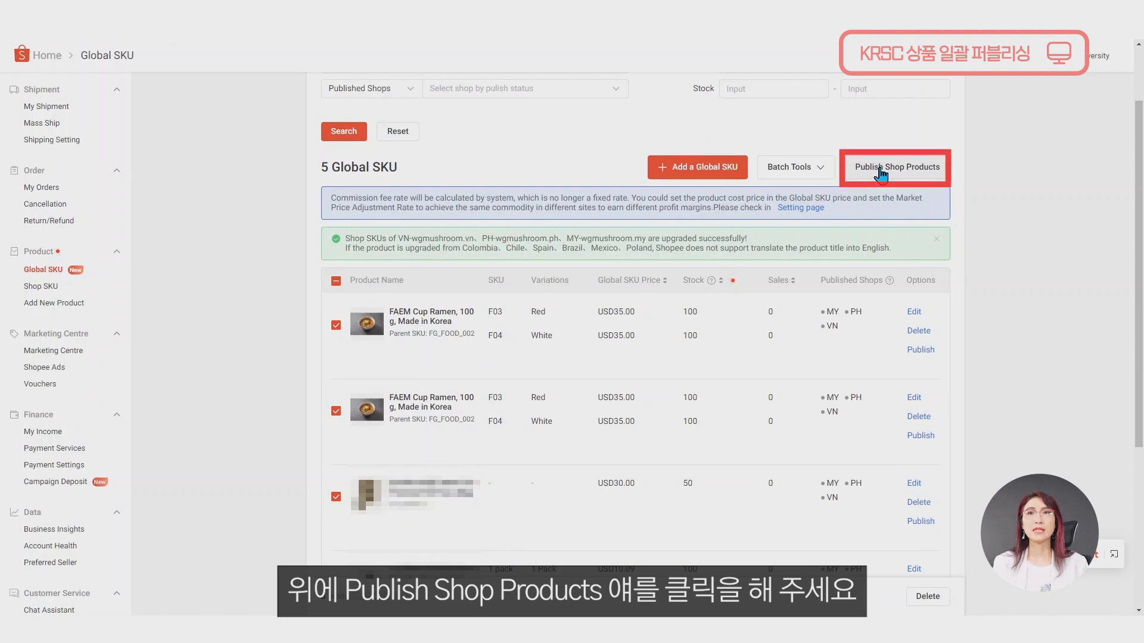
{"action": "left_click", "coordinate": [880, 170]}
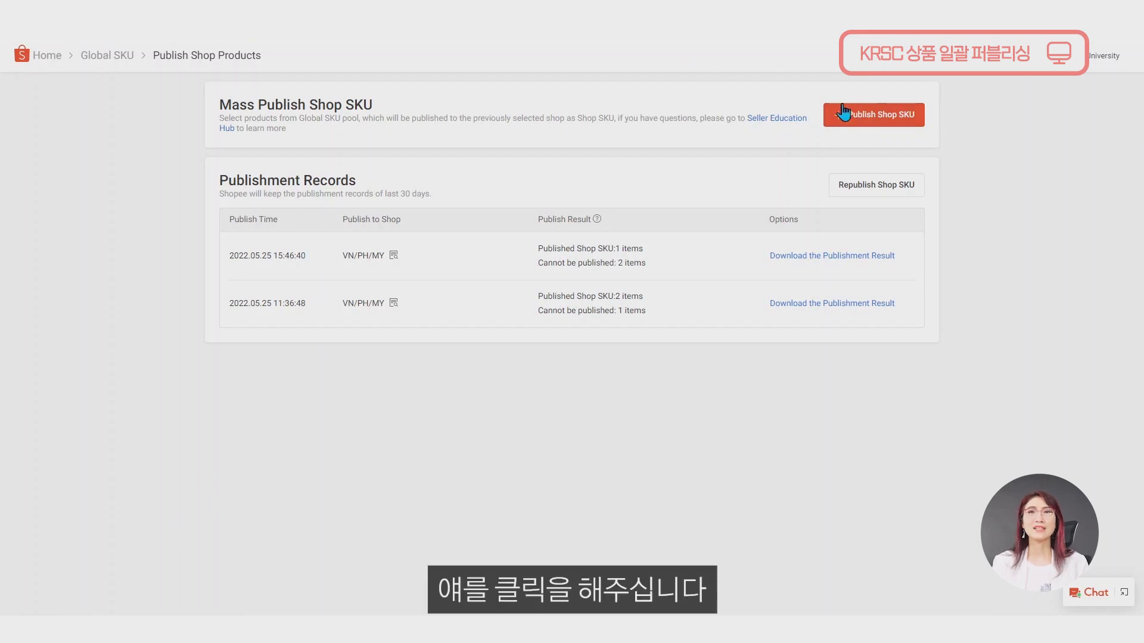
Start a mass publish of Shop SKUs and choose the Philippines shop as the target.
{"action": "left_click", "coordinate": [853, 122]}
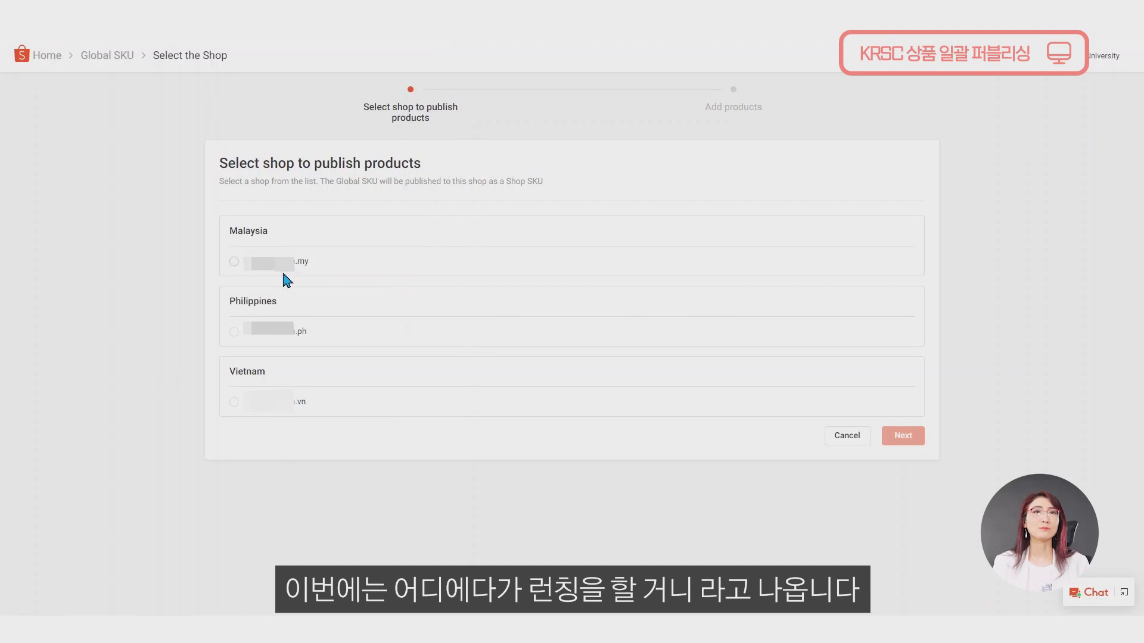
{"action": "left_click", "coordinate": [234, 331]}
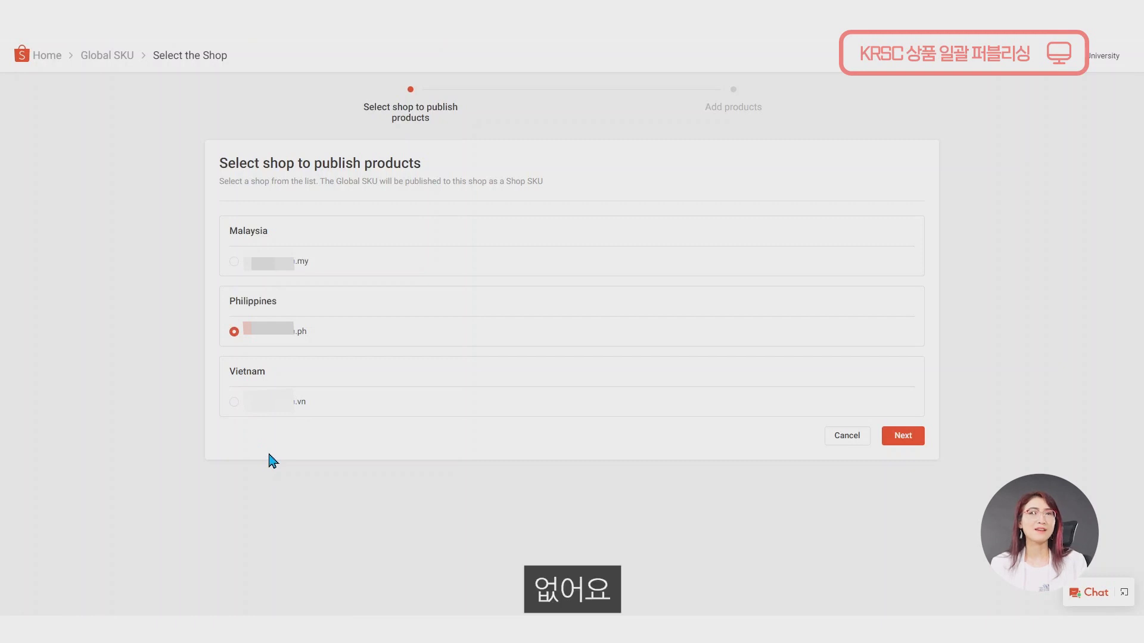
Try the Malaysia shop, switch the publishing target back to the Philippines shop and proceed to adding products.
{"action": "left_click", "coordinate": [230, 262]}
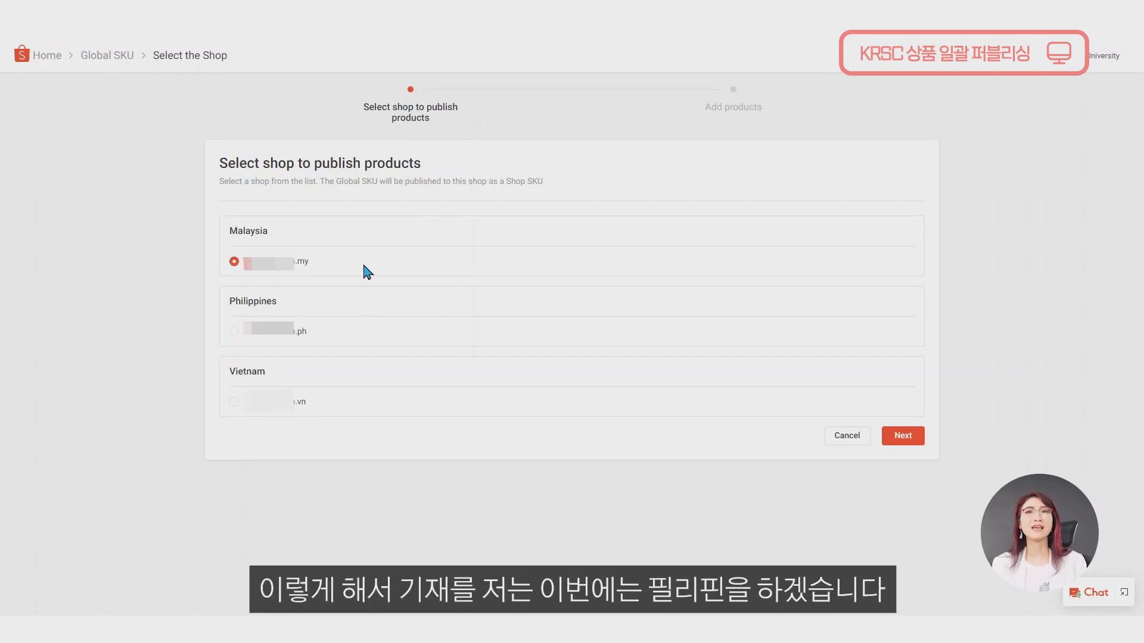
{"action": "left_click", "coordinate": [234, 332]}
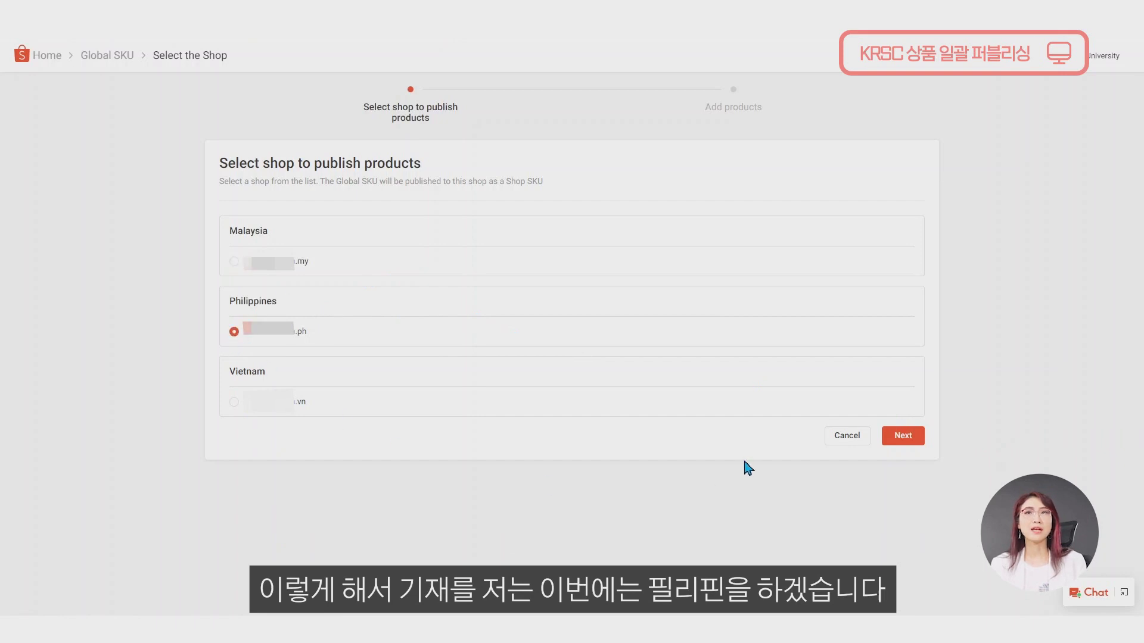
{"action": "left_click", "coordinate": [901, 438]}
Add the first four listed Global SKUs, including both FAEM Cup Ramen products, to the Philippines shop's publish list.
{"action": "left_click", "coordinate": [888, 192]}
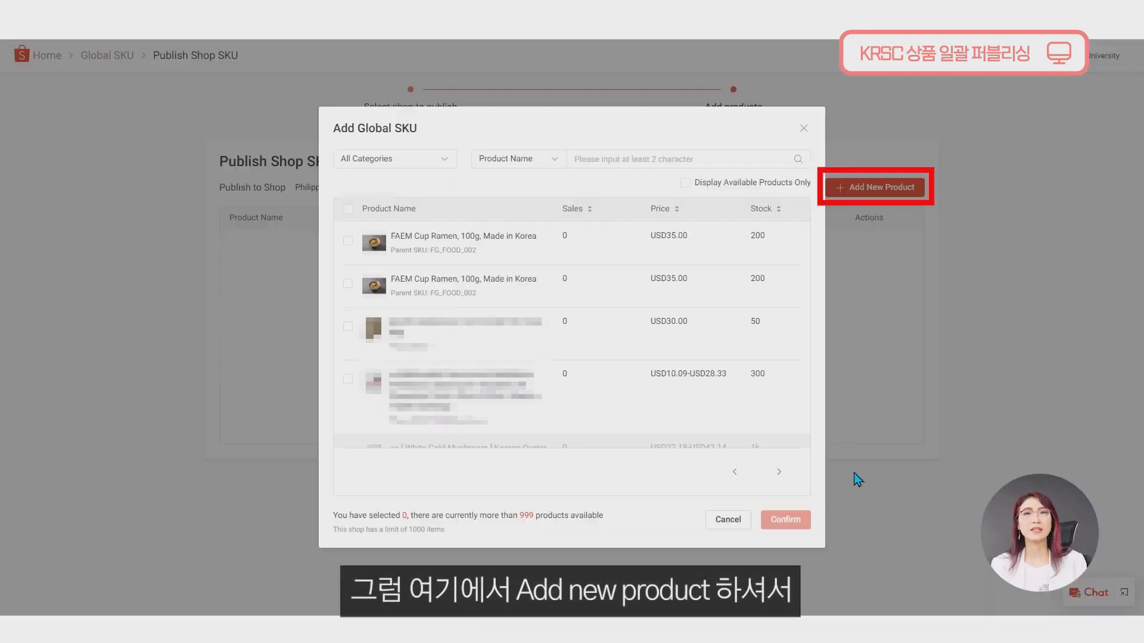
{"action": "left_click", "coordinate": [348, 241]}
{"action": "left_click", "coordinate": [348, 284]}
{"action": "left_click", "coordinate": [348, 326]}
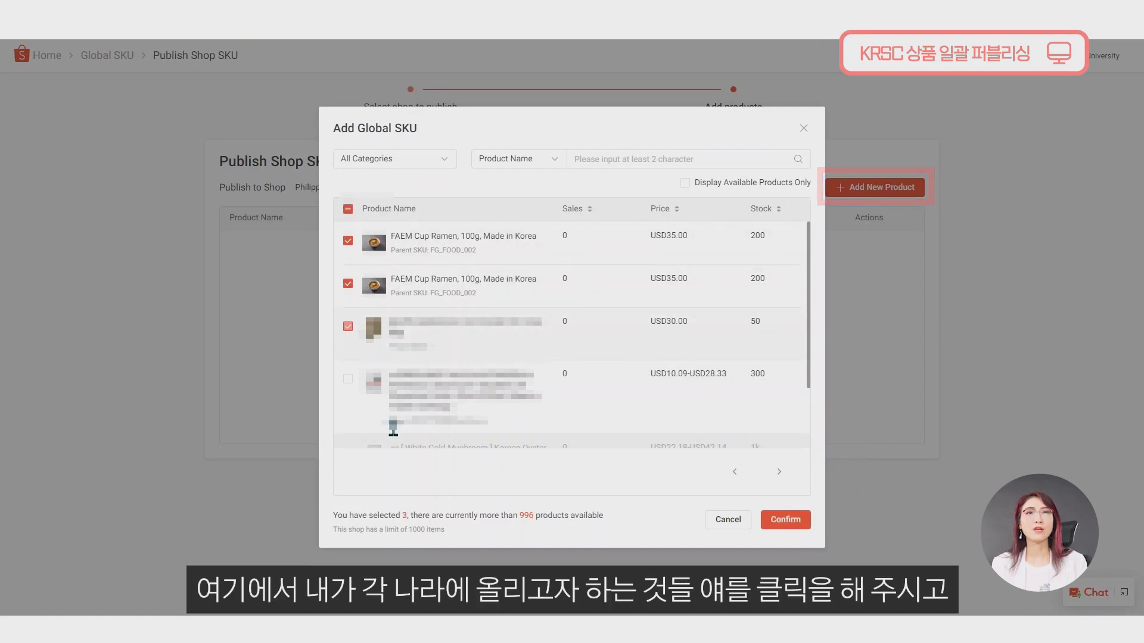
{"action": "left_click", "coordinate": [347, 379]}
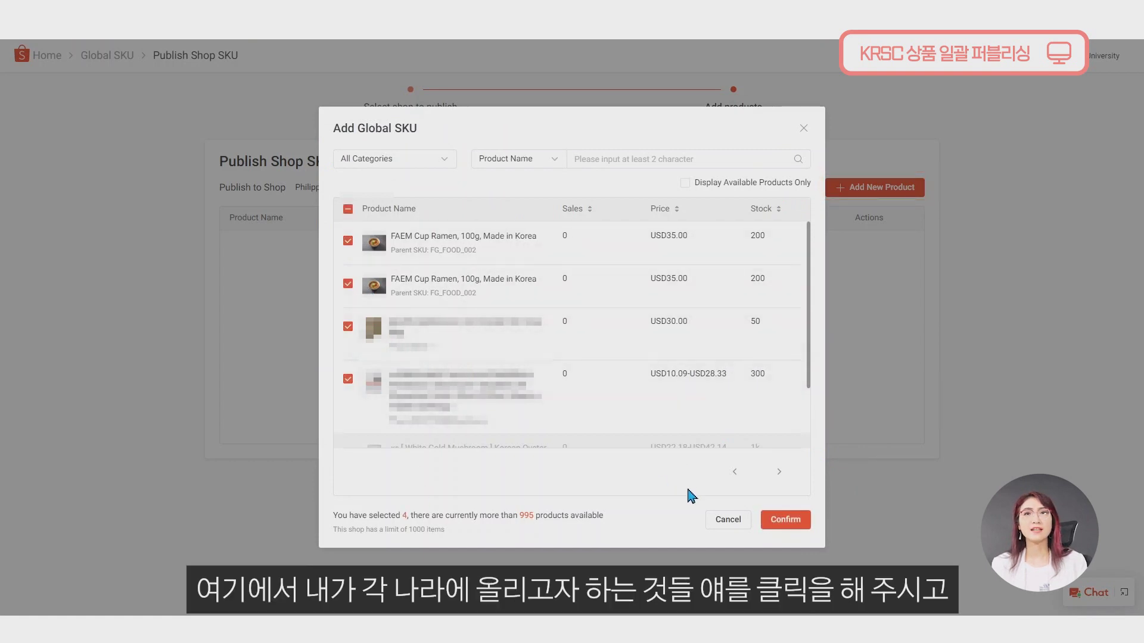
{"action": "left_click", "coordinate": [786, 520]}
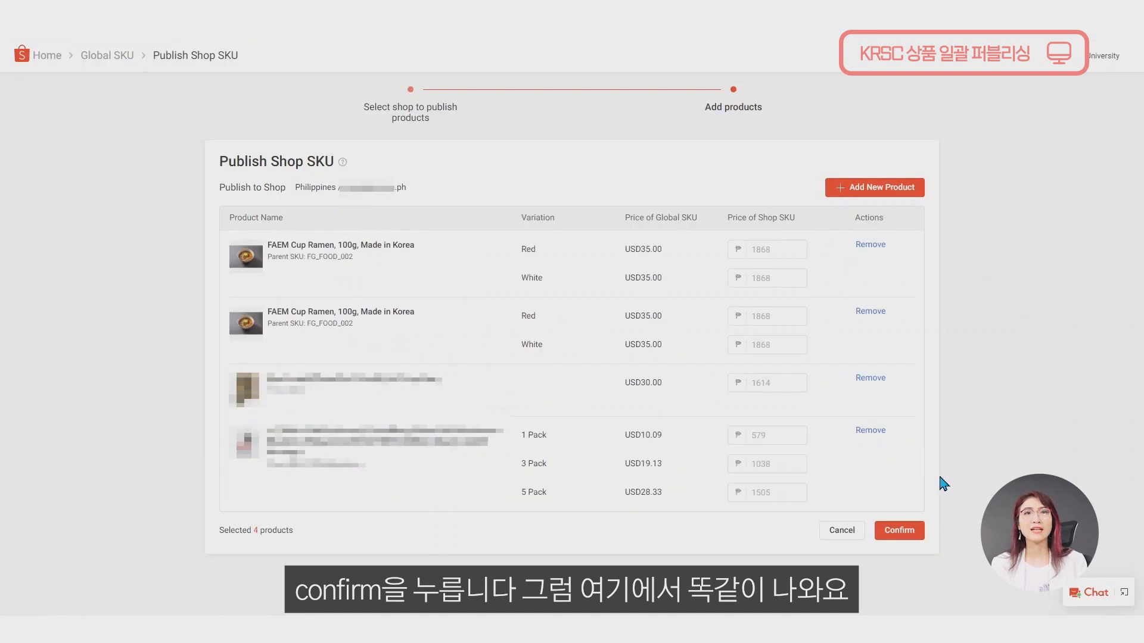